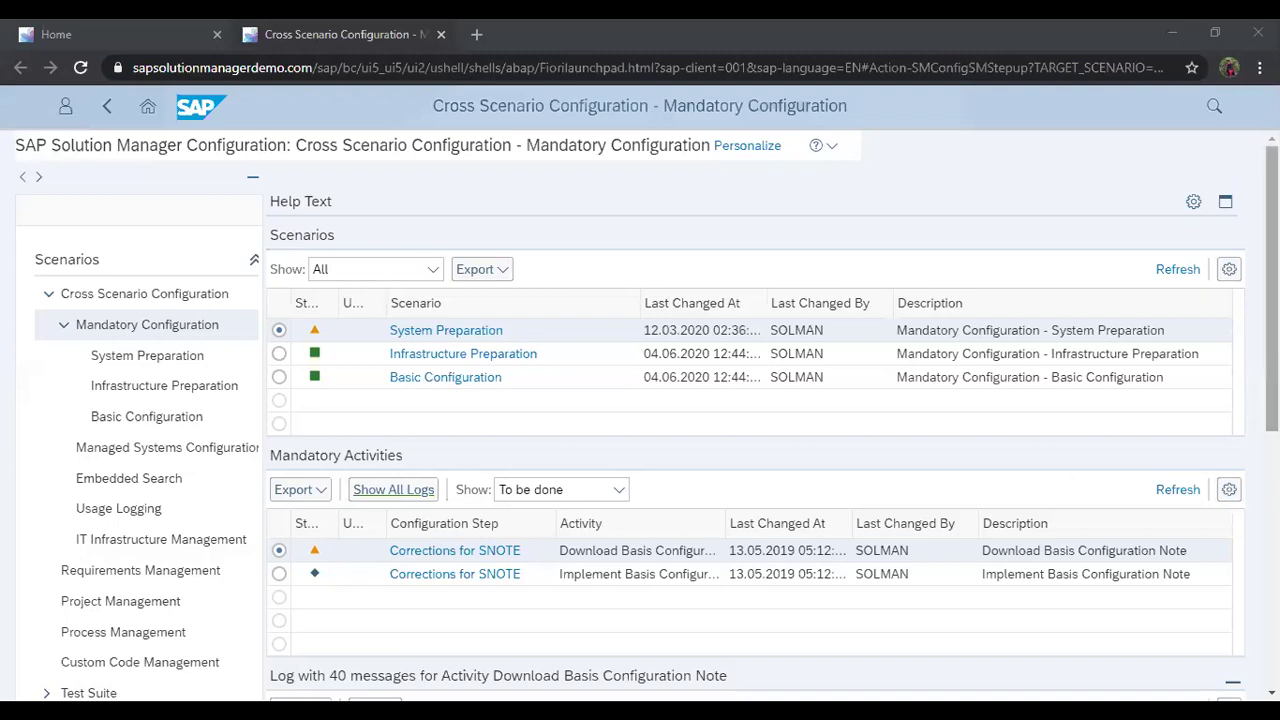
Look over the Mandatory Configuration scenarios, the mandatory activities to be done and the log for downloading the Basis configuration note
scroll(760, 420, "down", 3)
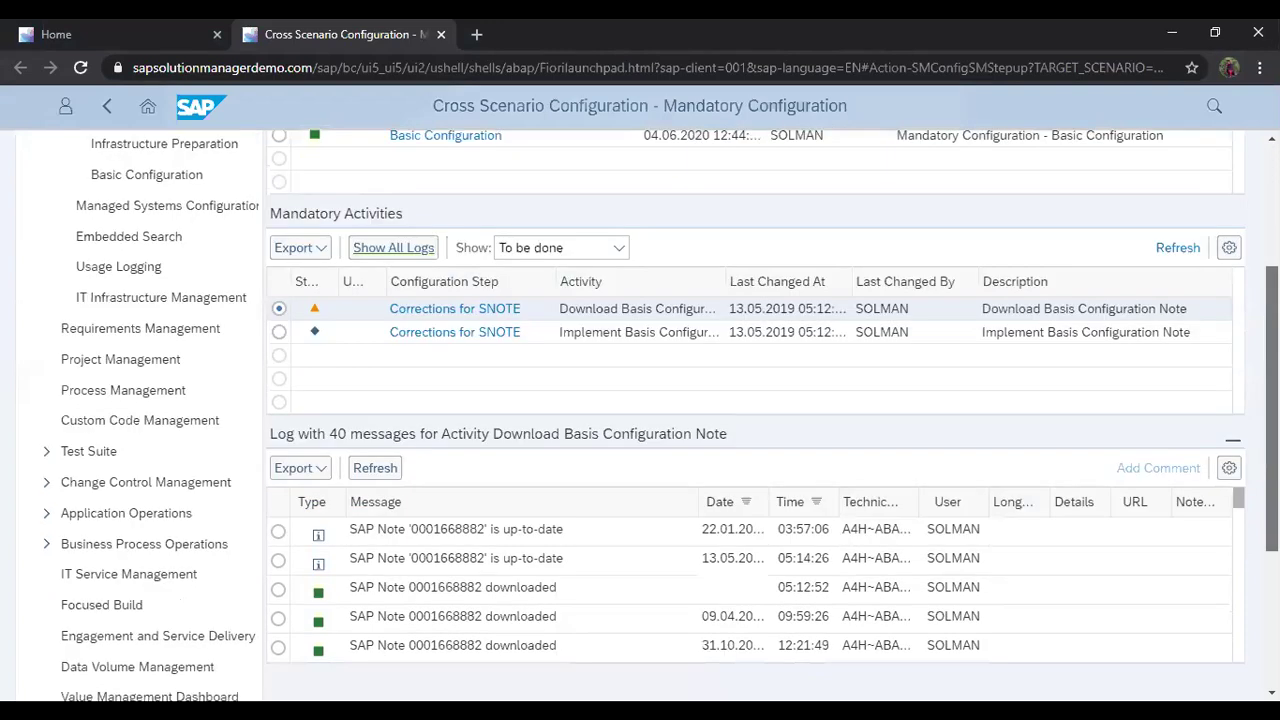
scroll(760, 420, "up", 3)
left_click(583, 159)
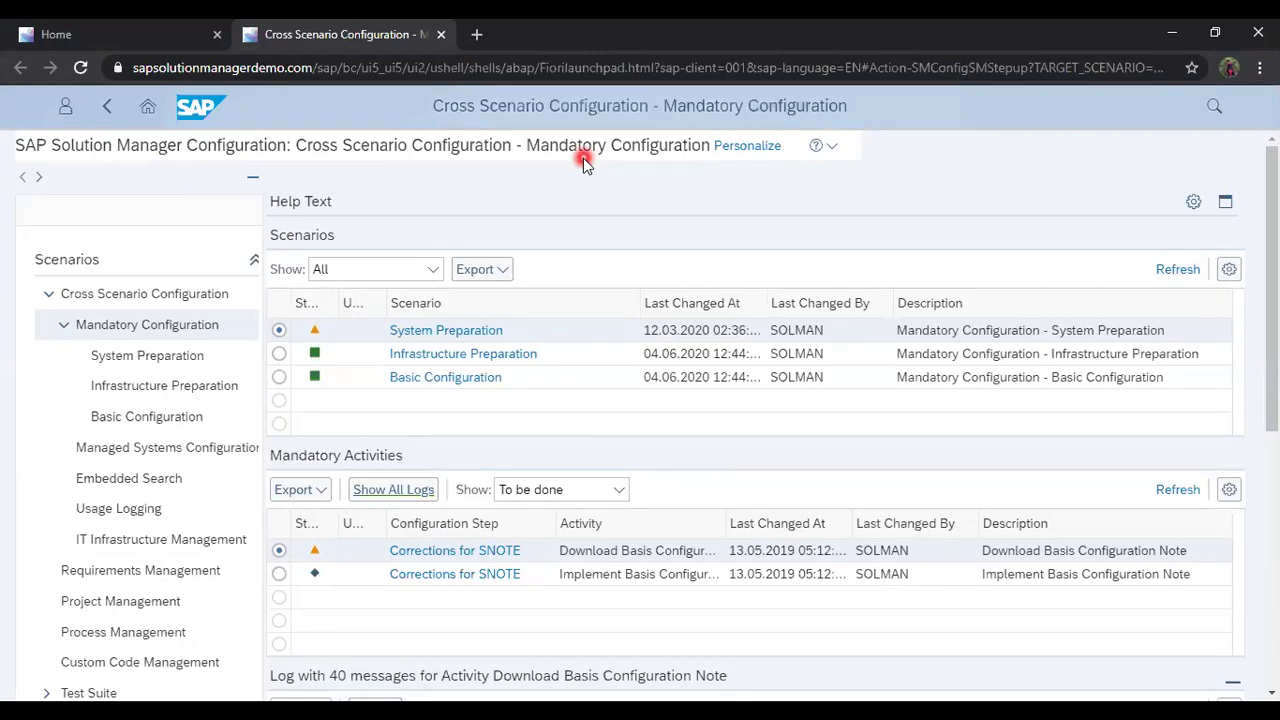
key("F11")
left_click(709, 163)
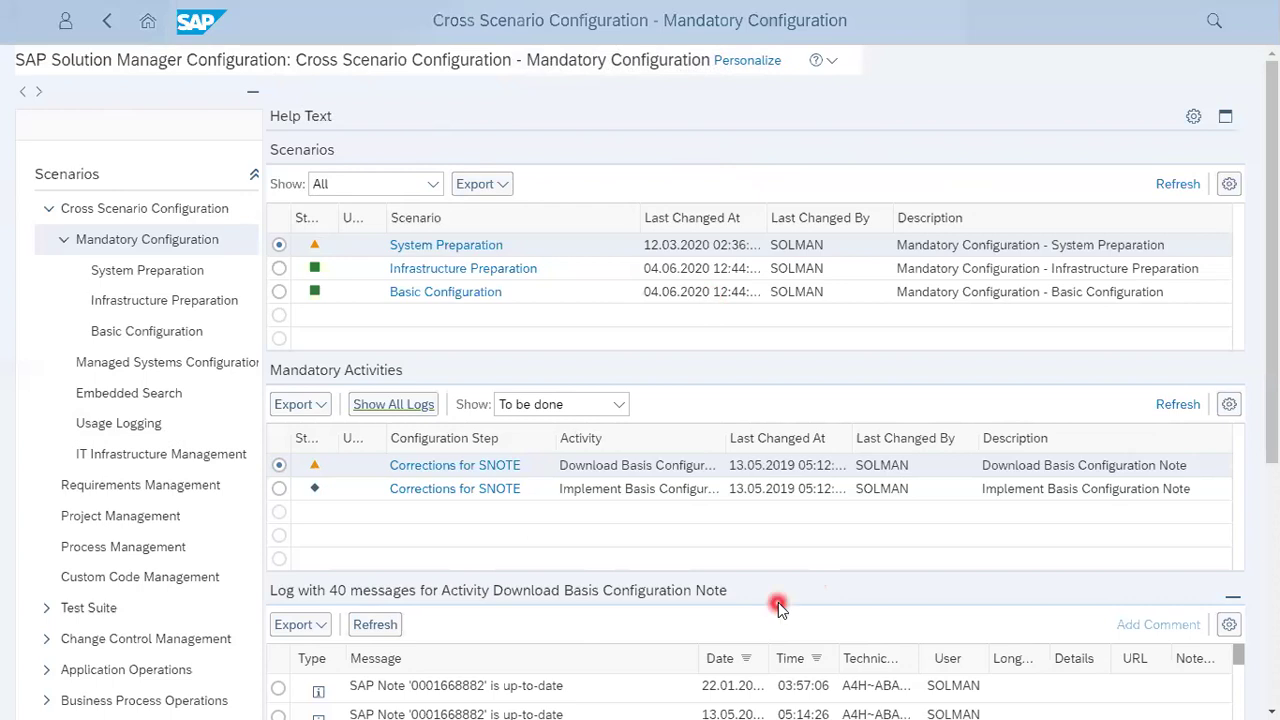
scroll(647, 382, "down", 5)
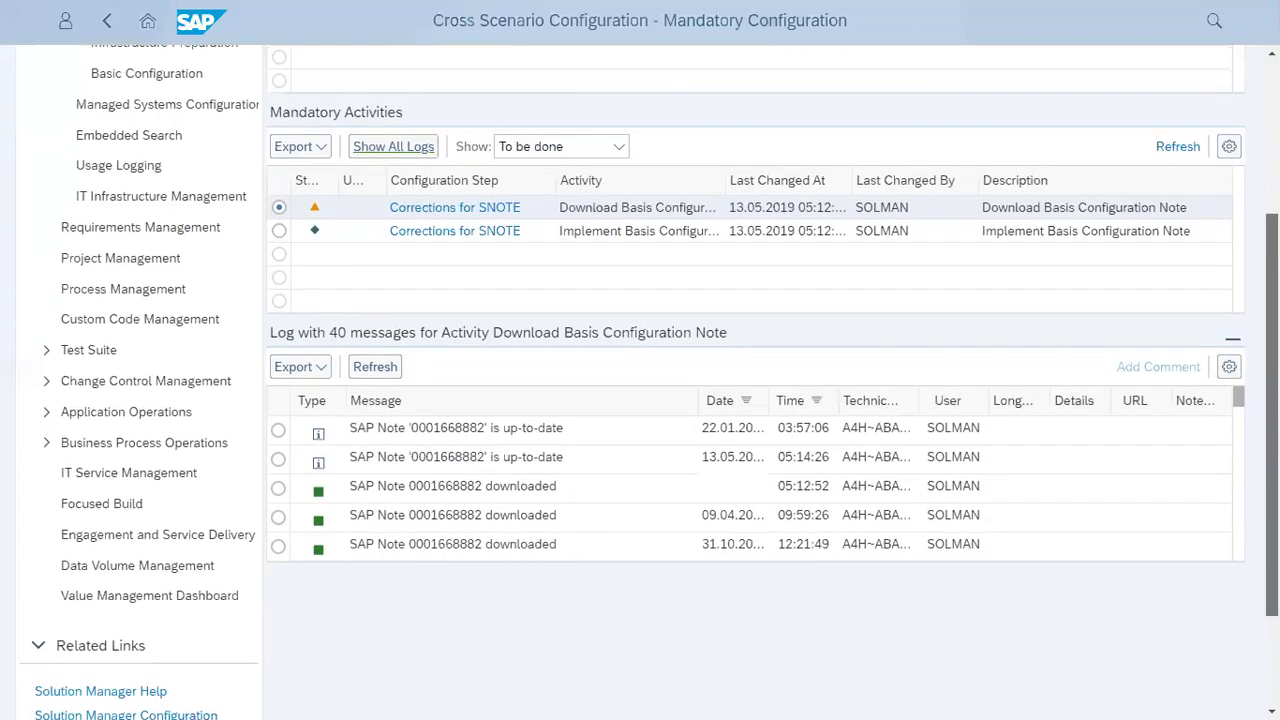
scroll(647, 382, "up", 5)
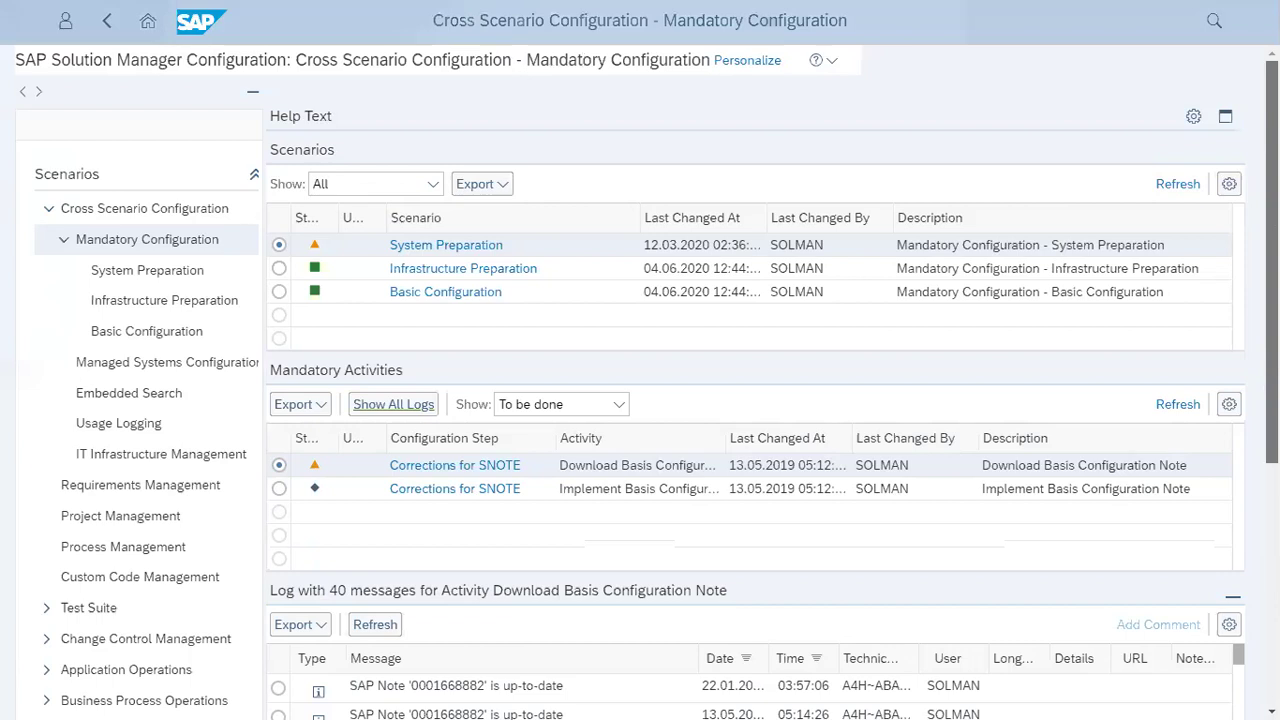
scroll(647, 382, "down", 1)
scroll(647, 382, "up", 1)
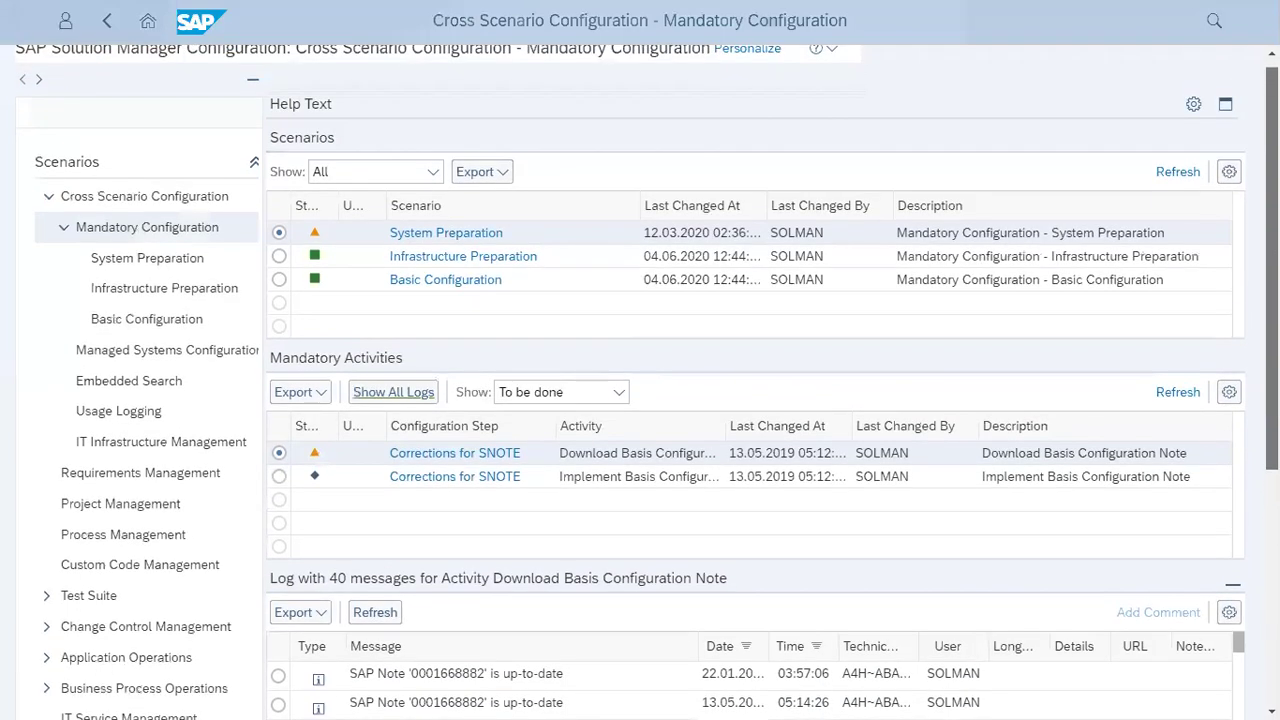
scroll(648, 382, "down", 3)
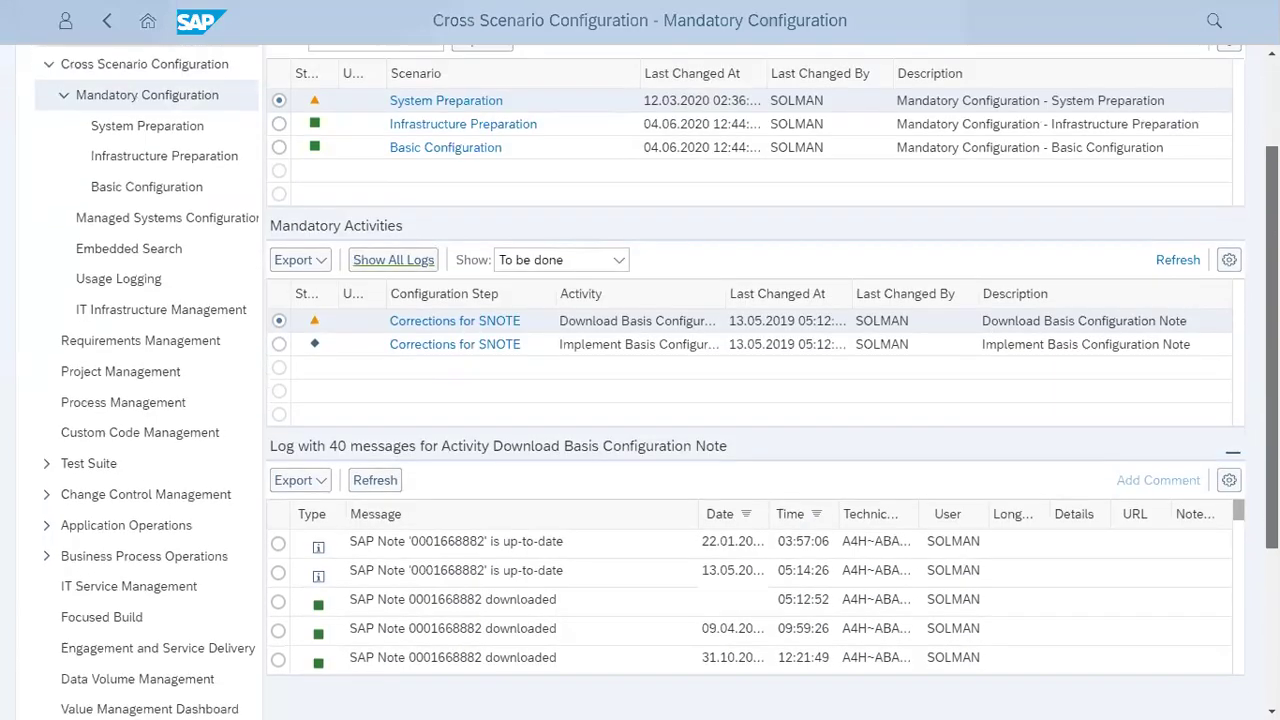
scroll(648, 382, "down", 2)
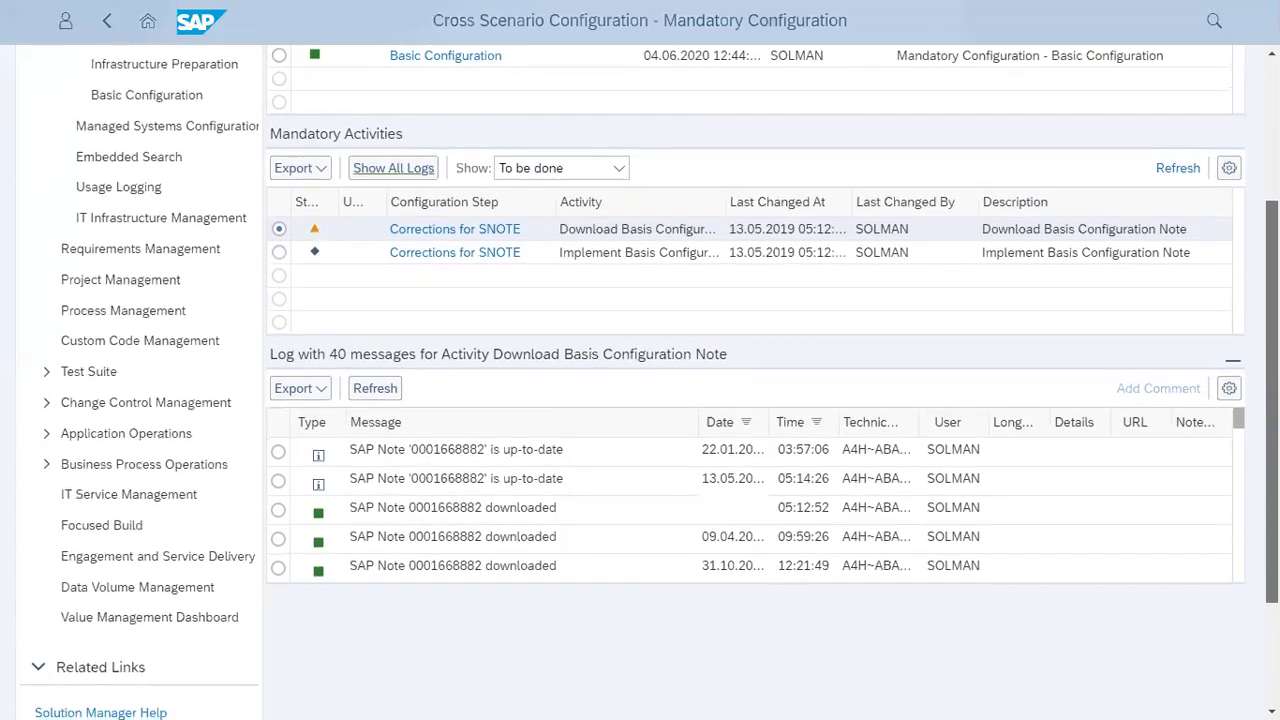
scroll(756, 382, "up", 1)
Open the System Monitoring configuration under Application Operations and advance its guided procedure to the Default Settings step
left_click_drag(1270, 381, 1270, 426)
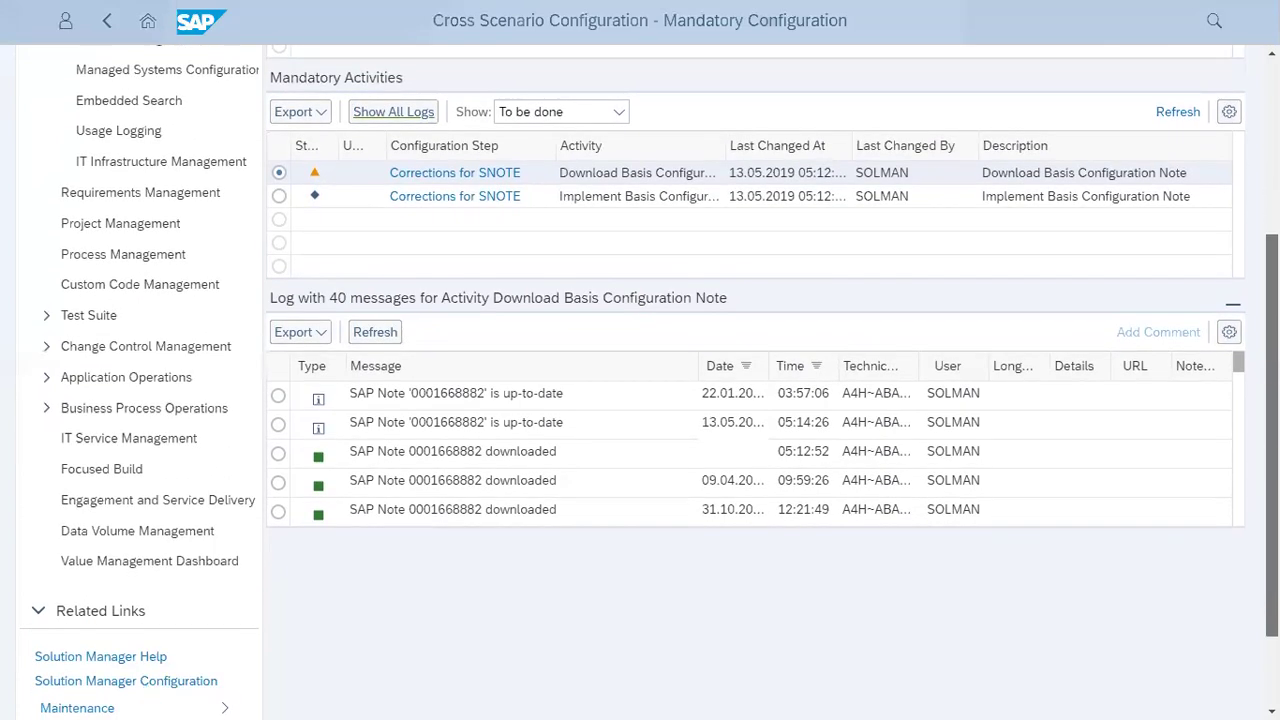
left_click(45, 366)
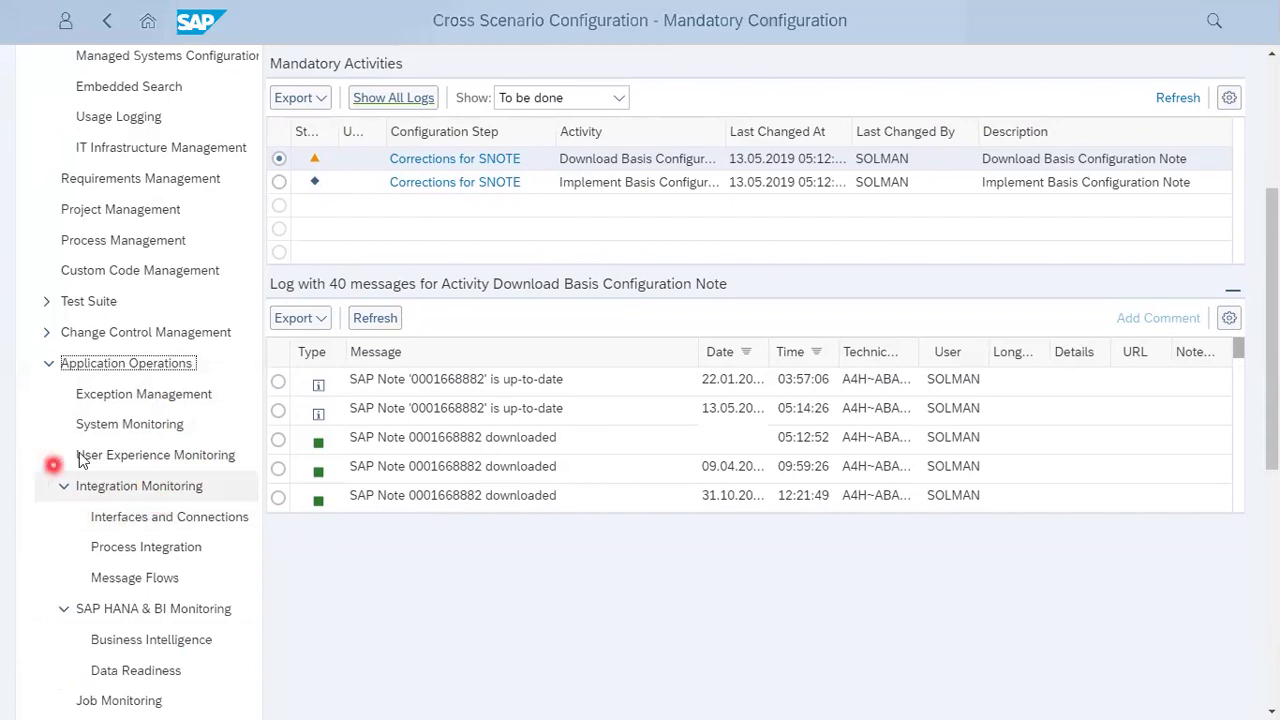
left_click(145, 430)
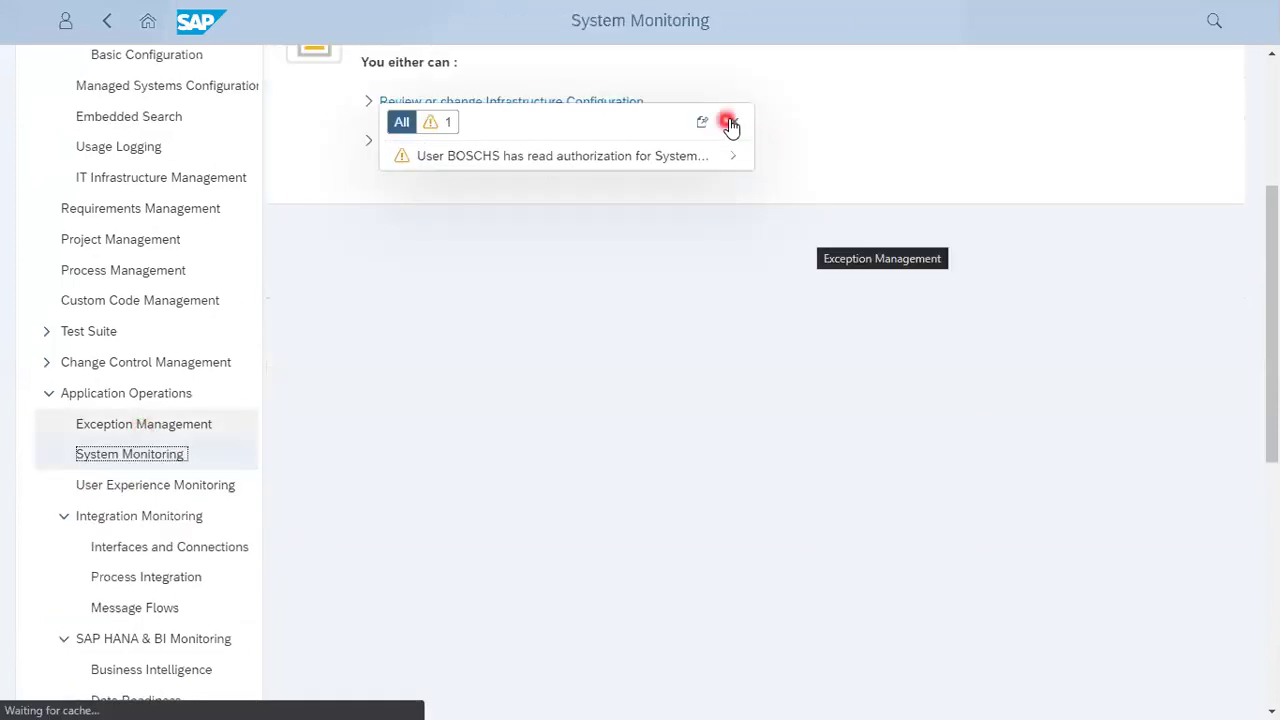
left_click(730, 124)
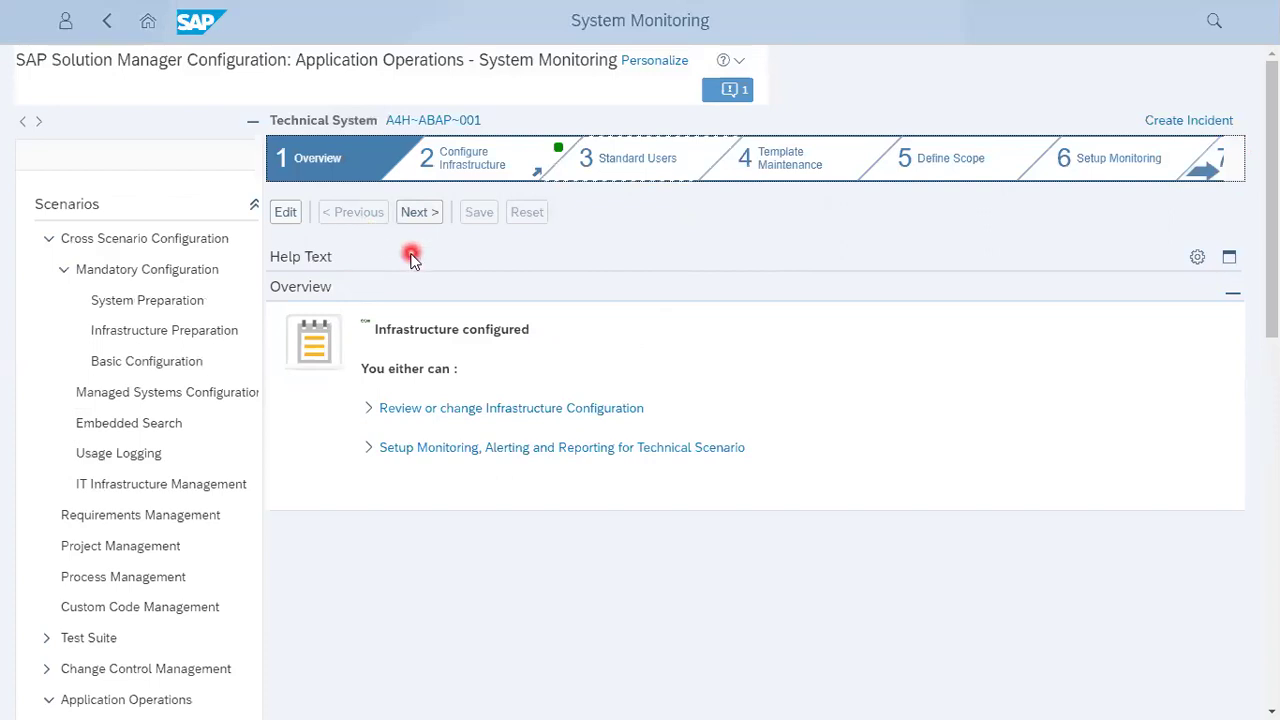
left_click(418, 215)
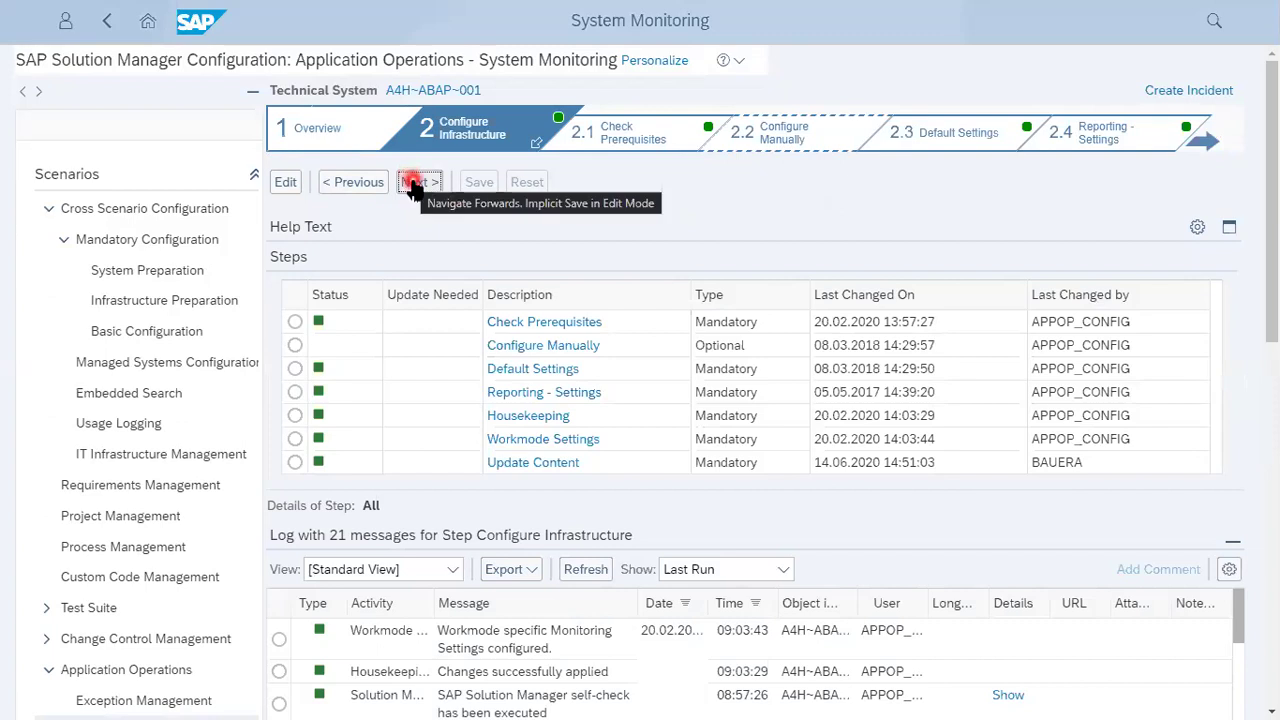
left_click(414, 186)
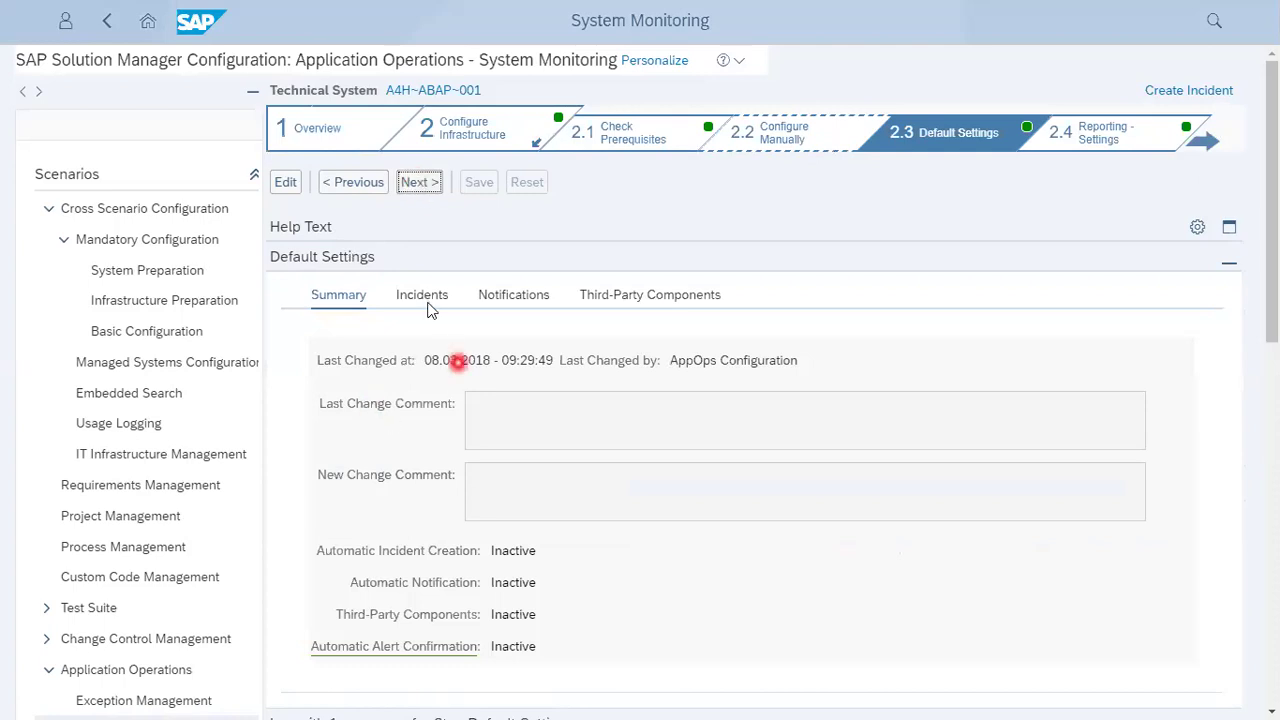
Review the incident, notification and third-party component settings within Default Settings
left_click(418, 300)
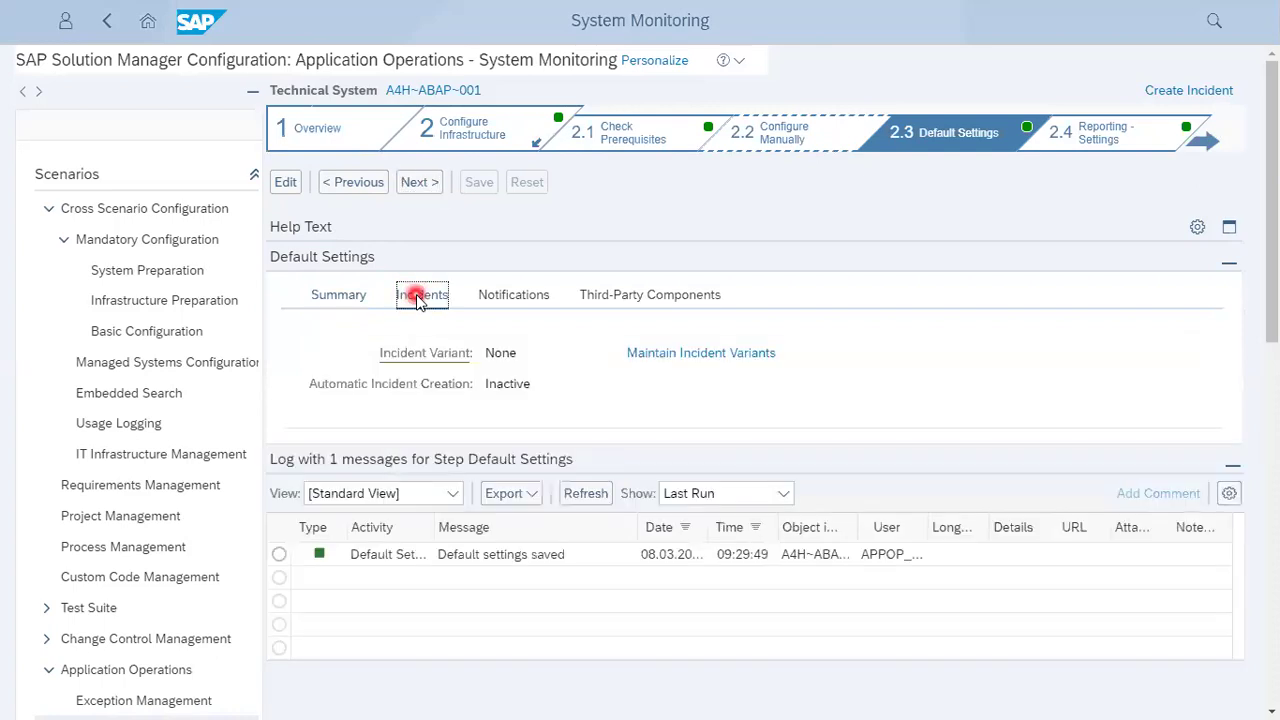
left_click(533, 297)
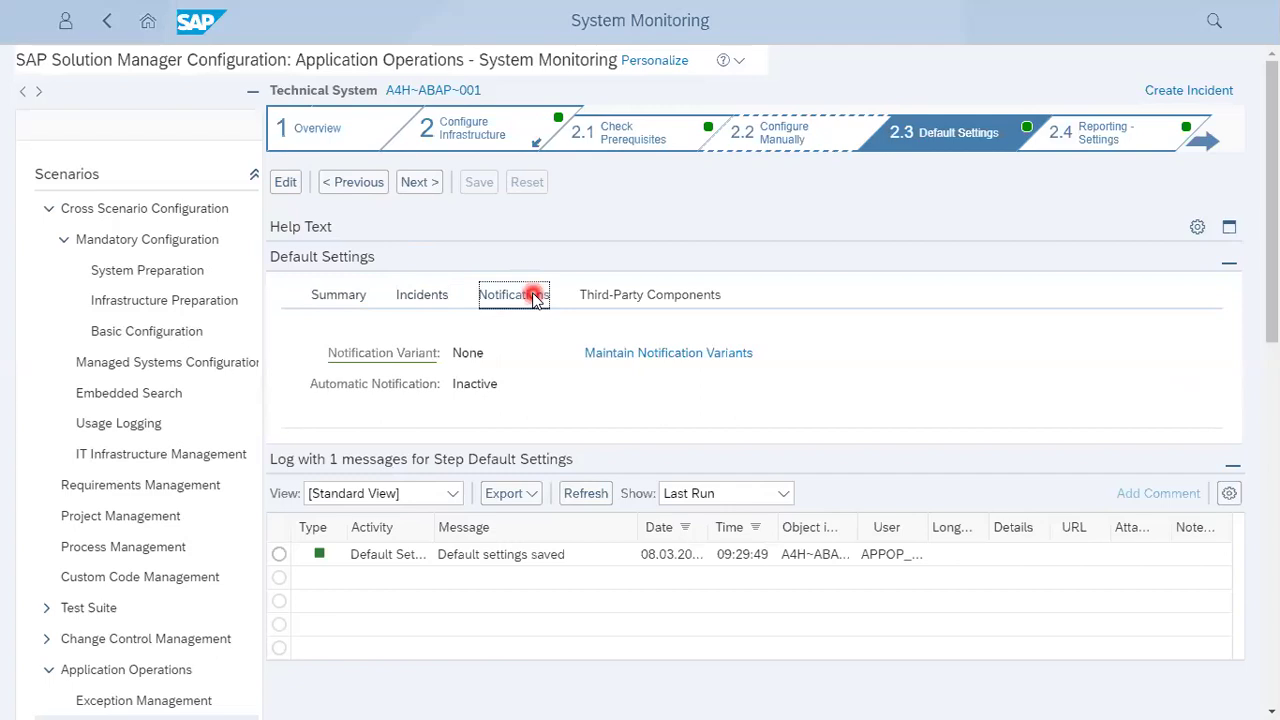
left_click(413, 292)
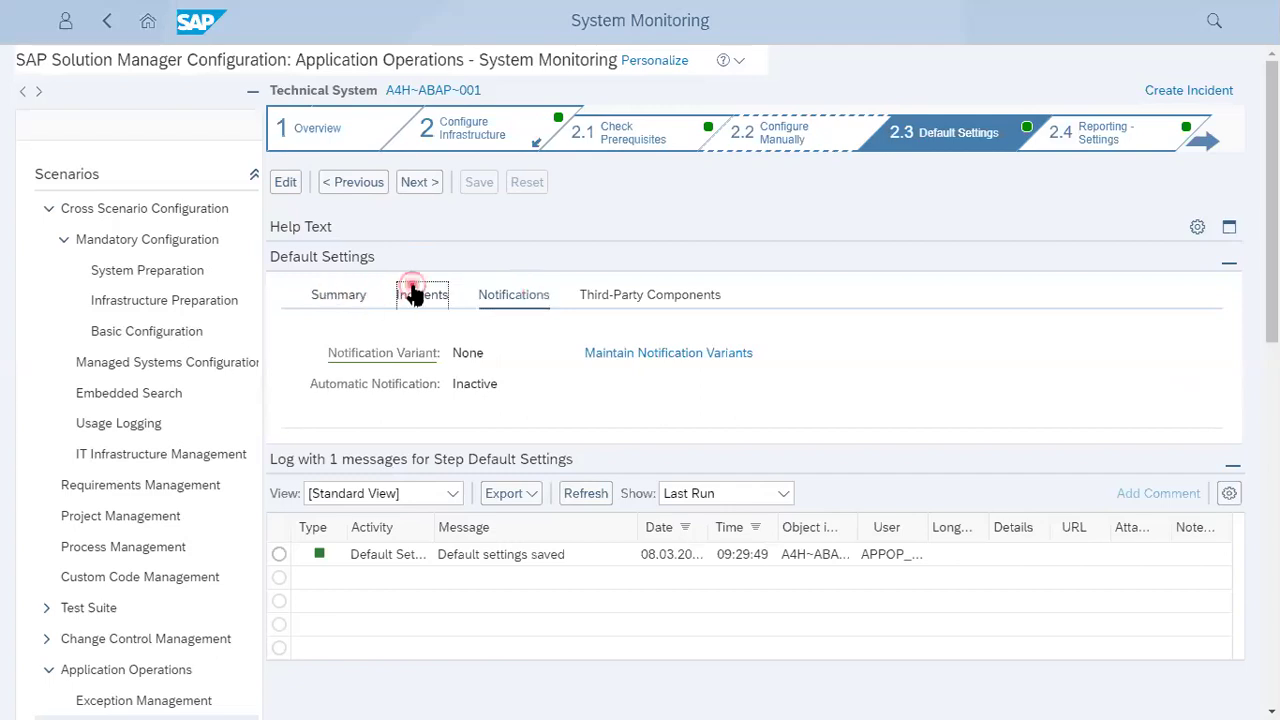
left_click(518, 290)
left_click(660, 310)
Advance the guided procedure past Reporting - Settings, Housekeeping, Workmode Settings and Update Content to the Standard Users step
left_click(401, 184)
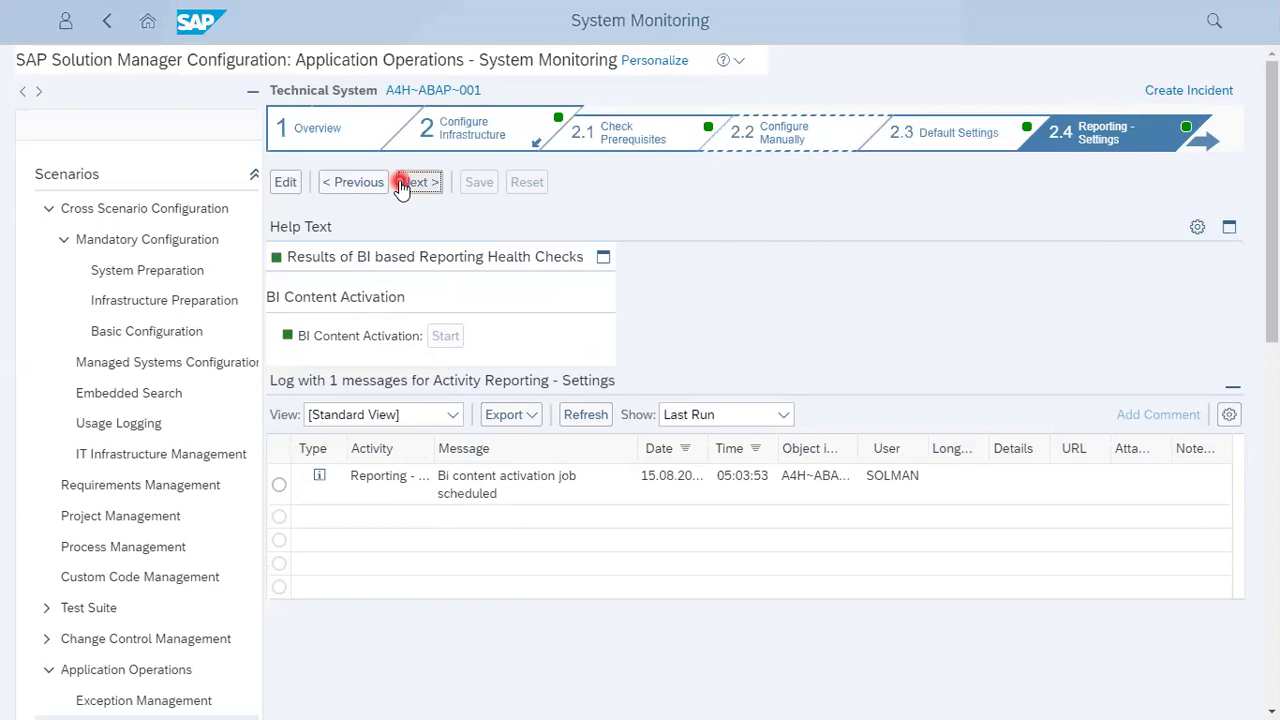
left_click(418, 182)
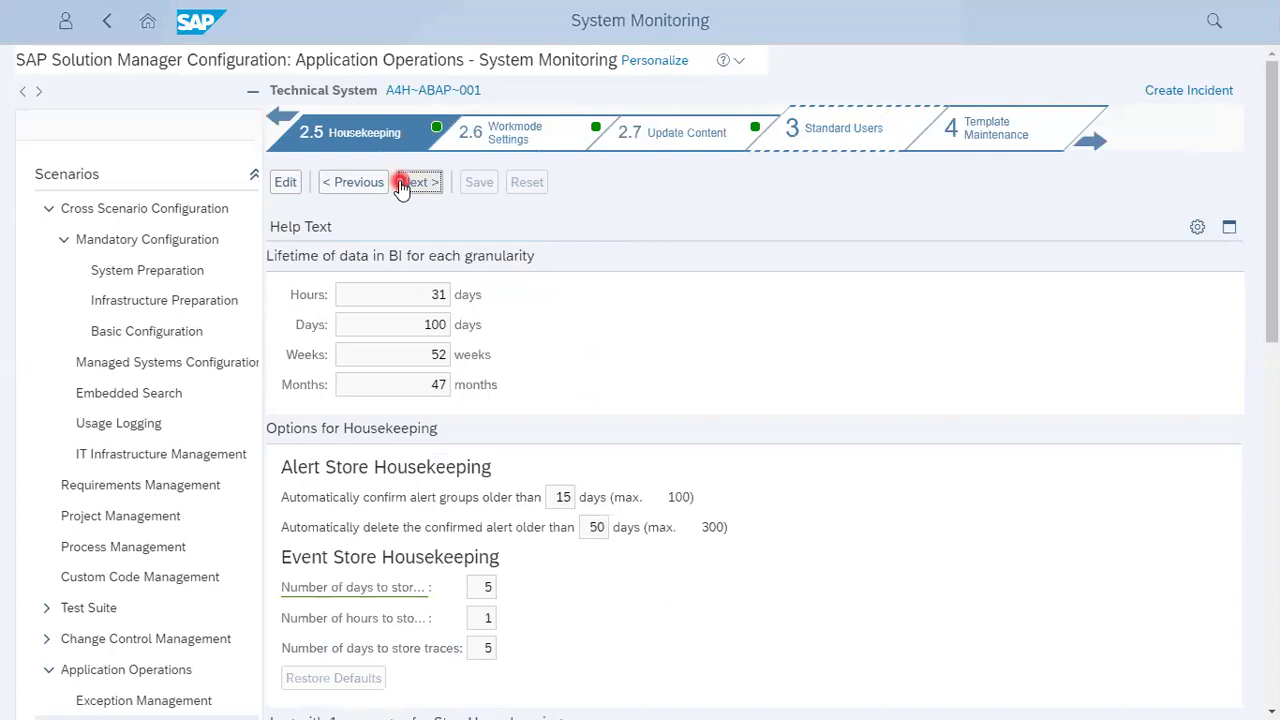
left_click(1023, 274)
mouse_move(1272, 214)
left_mouse_down()
mouse_move(1272, 335)
mouse_move(1245, 180)
left_mouse_up()
left_click(408, 186)
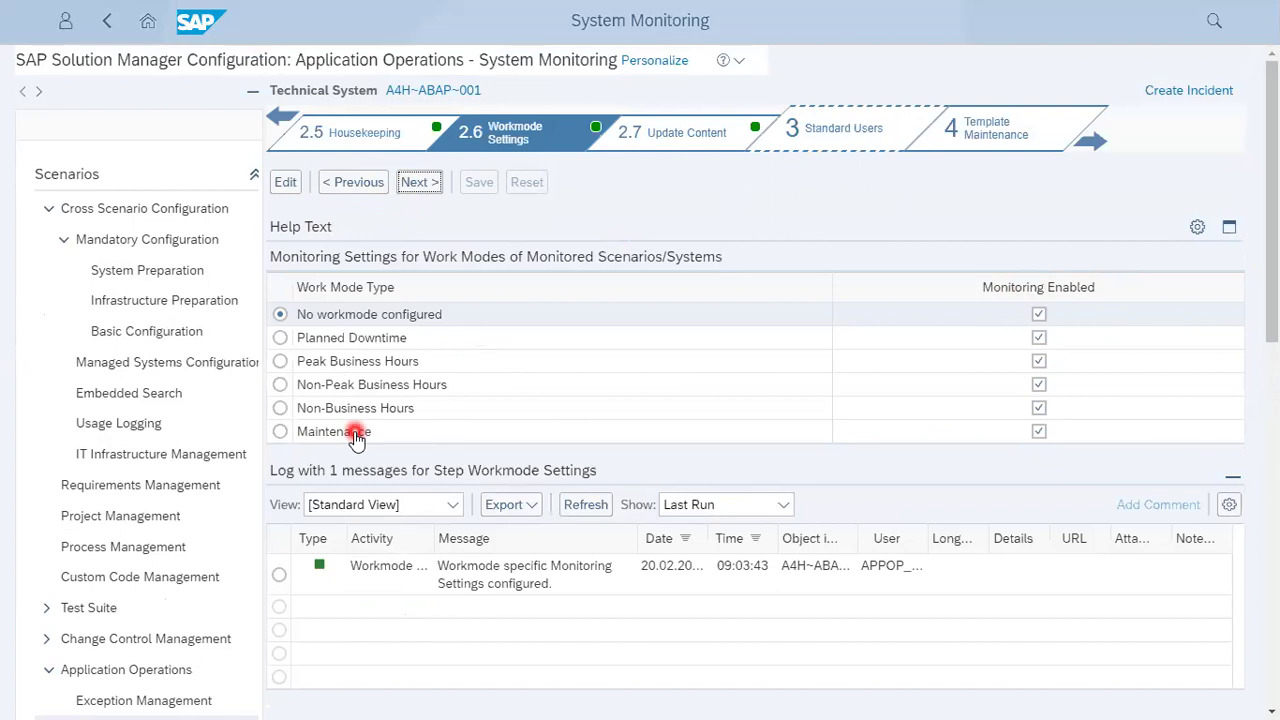
left_click(426, 187)
left_click(420, 182)
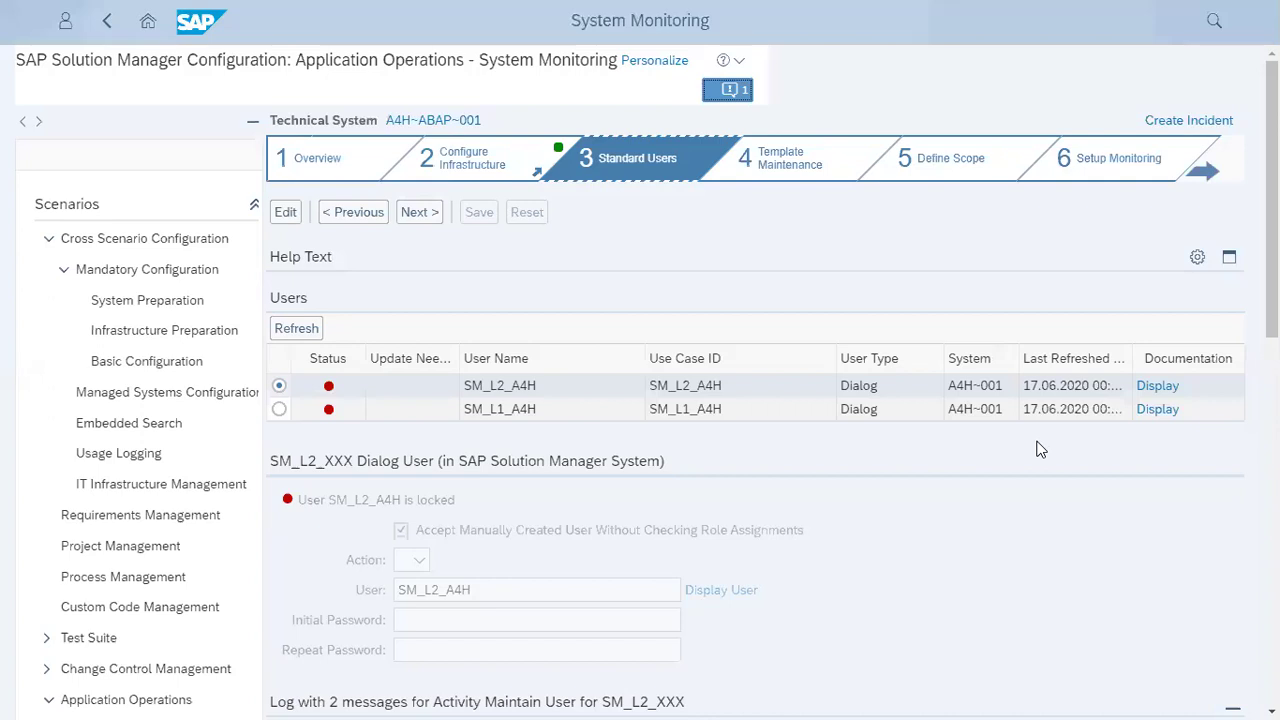
left_click(866, 233)
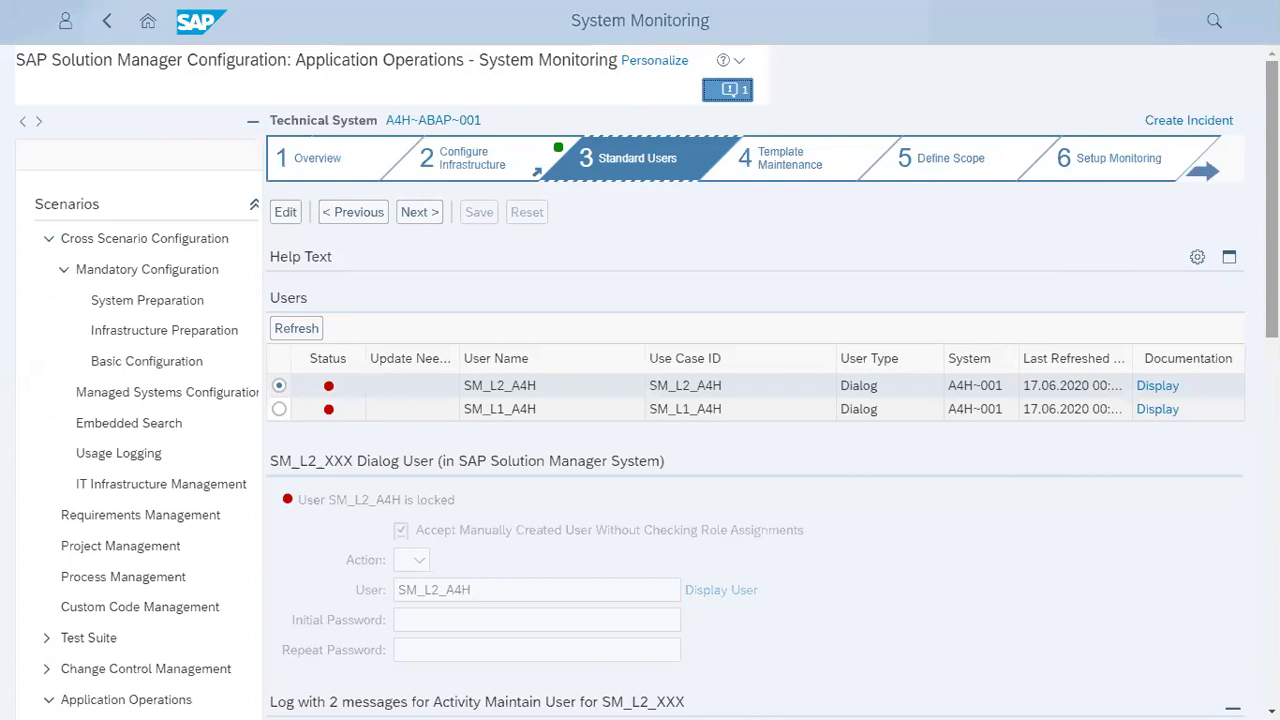
Advance to the Template Maintenance step, dismiss the message popup and look over the template log
left_click(416, 217)
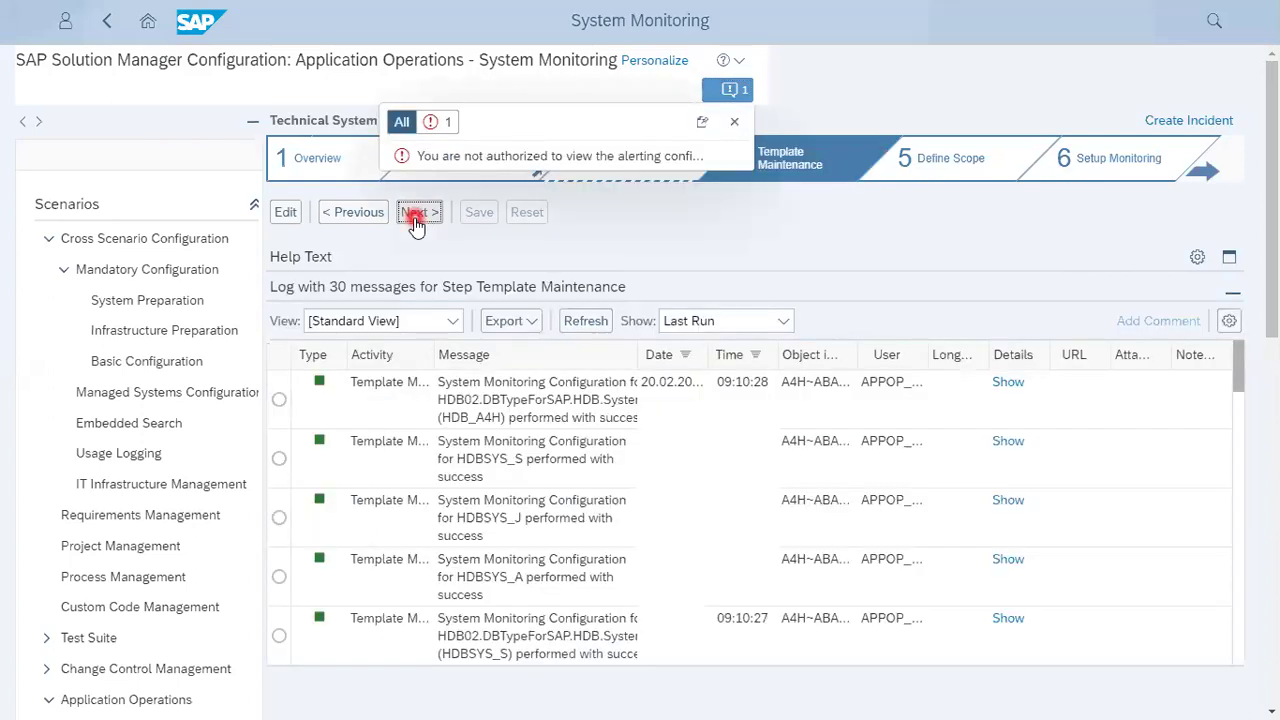
left_click(735, 125)
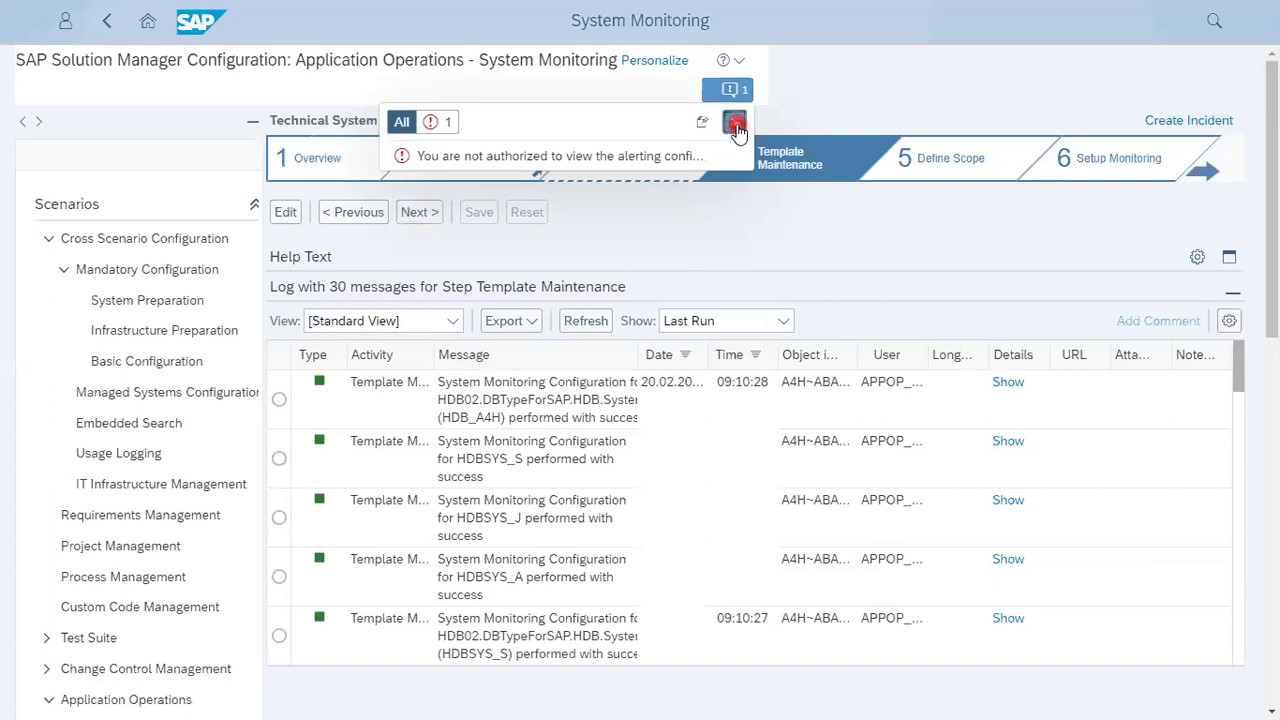
left_click(748, 76)
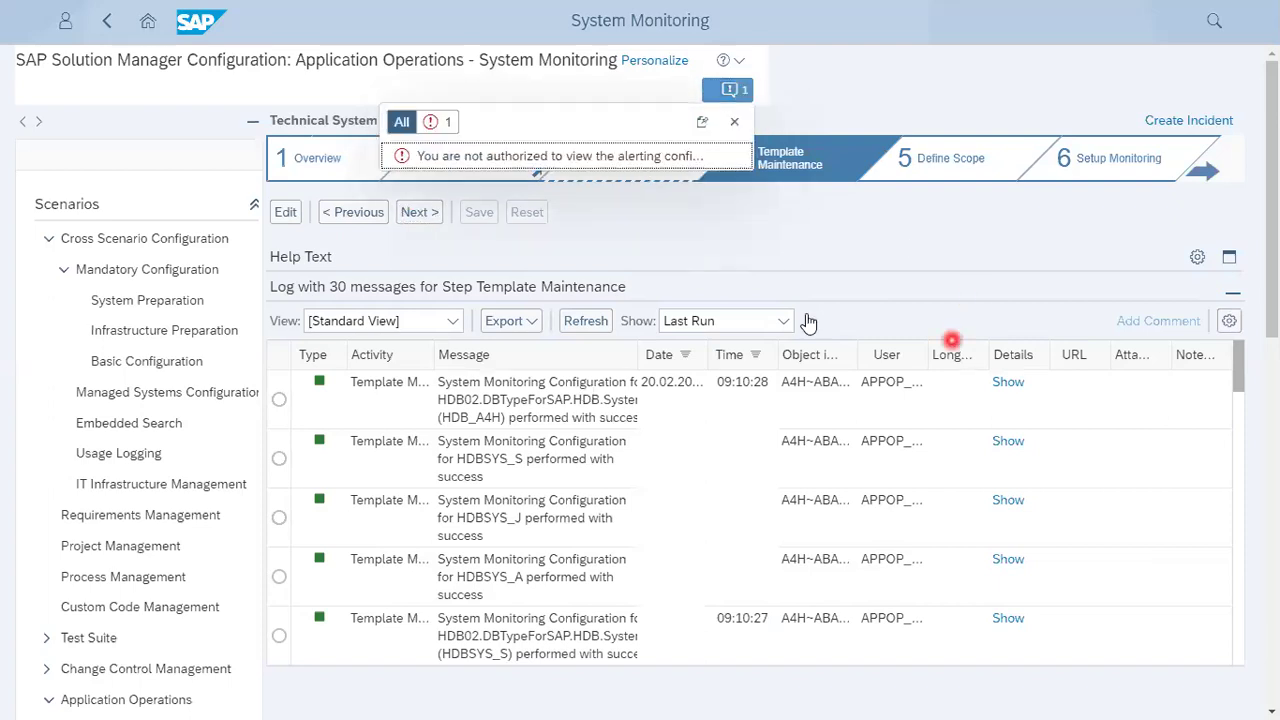
left_click(735, 122)
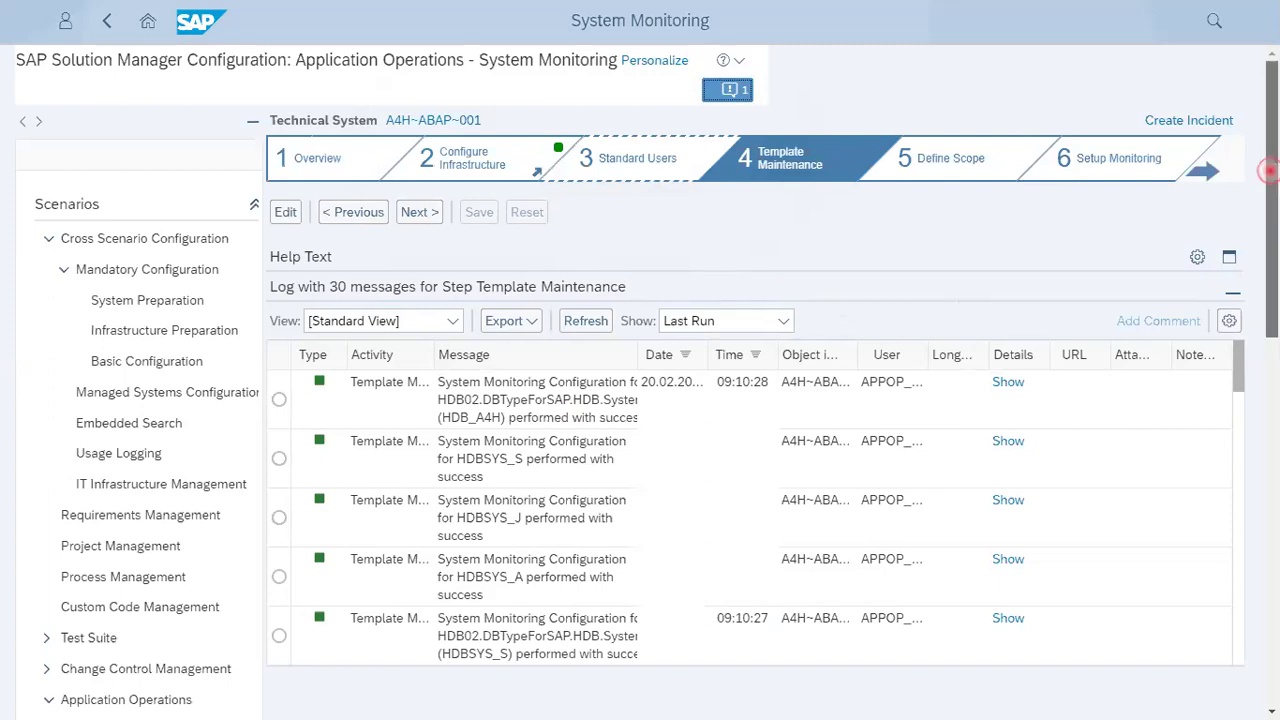
scroll(1270, 300, "down", 5)
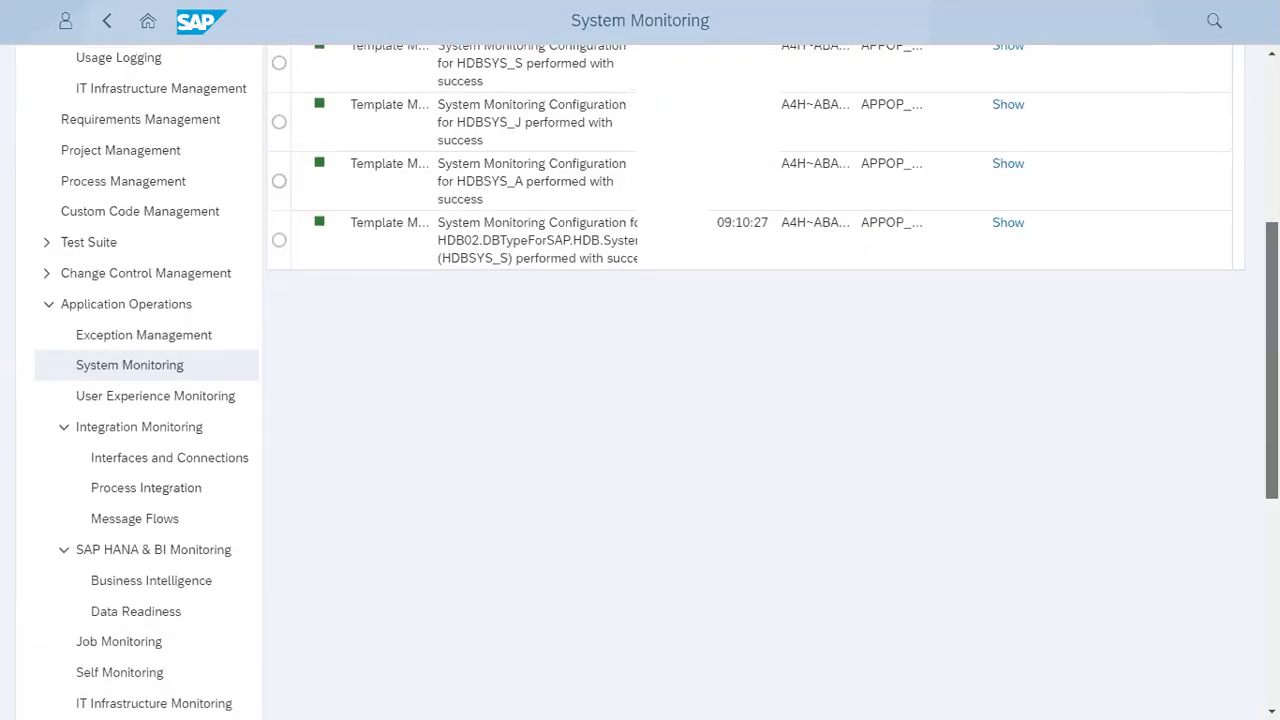
scroll(656, 380, "up", 3)
scroll(656, 380, "up", 2)
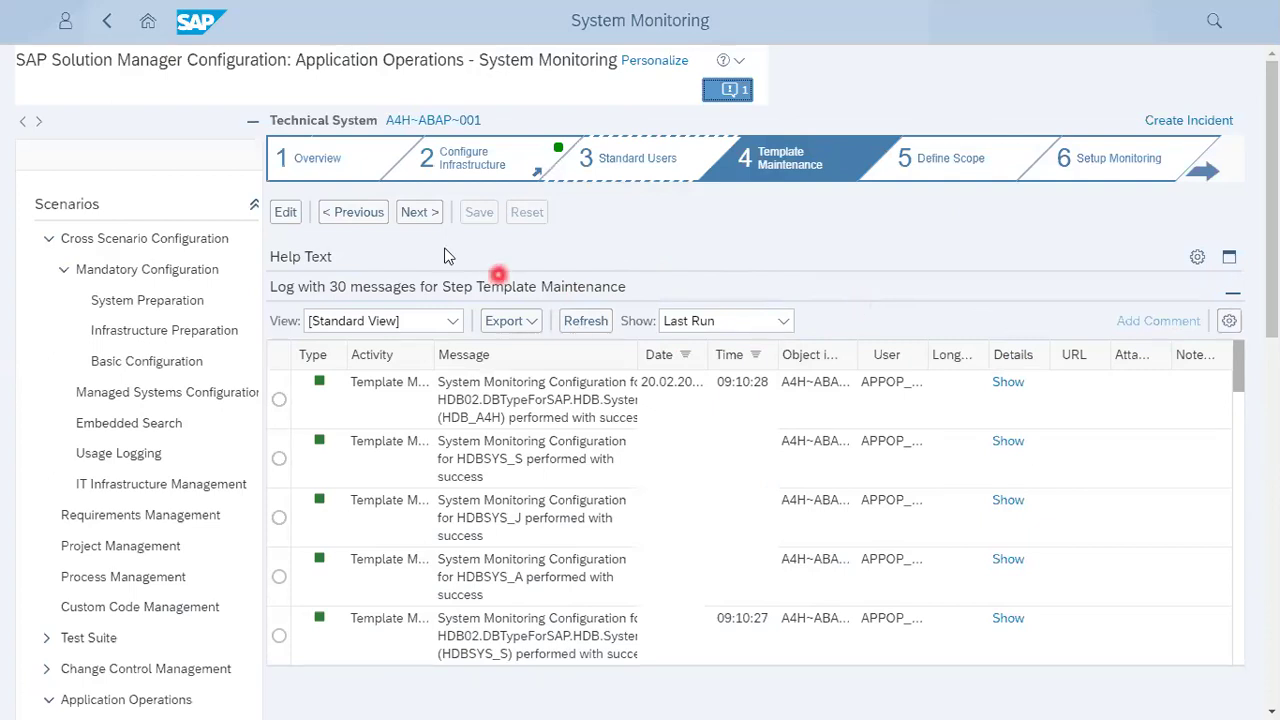
Advance to the Define Scope step and add the technical systems S4H and A4H to the workset
left_click(417, 214)
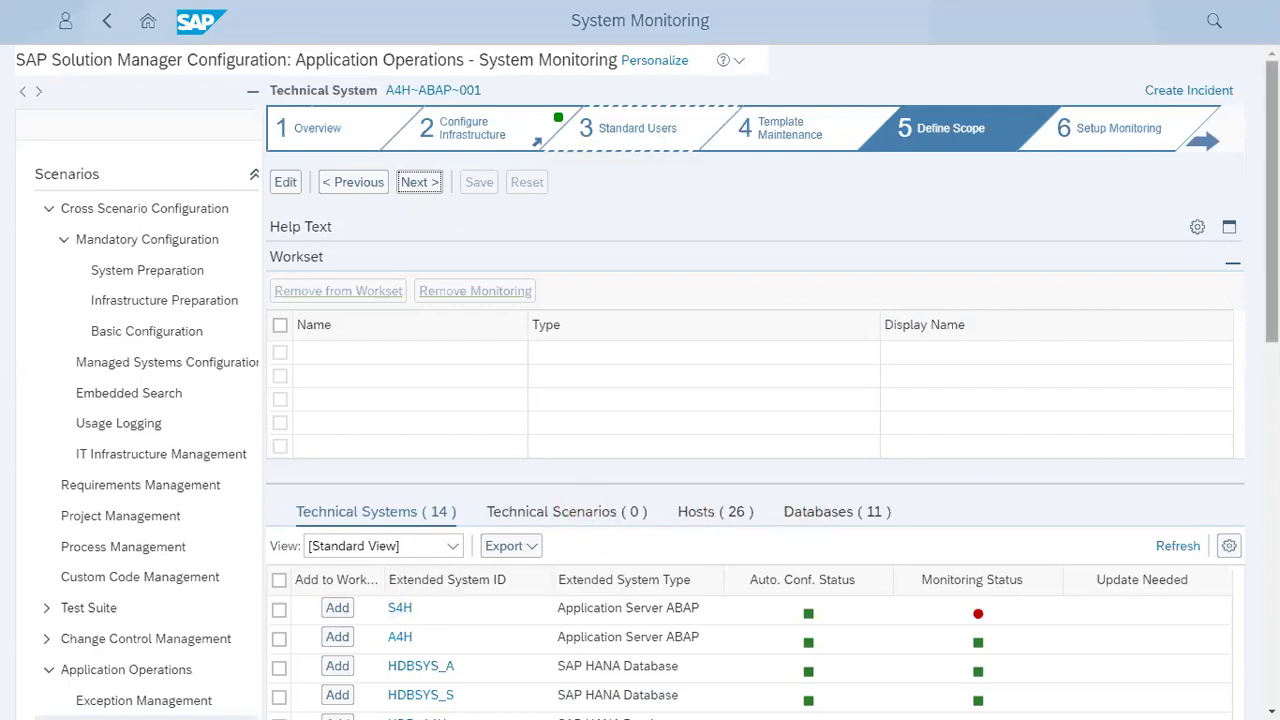
scroll(1244, 307, "down", 3)
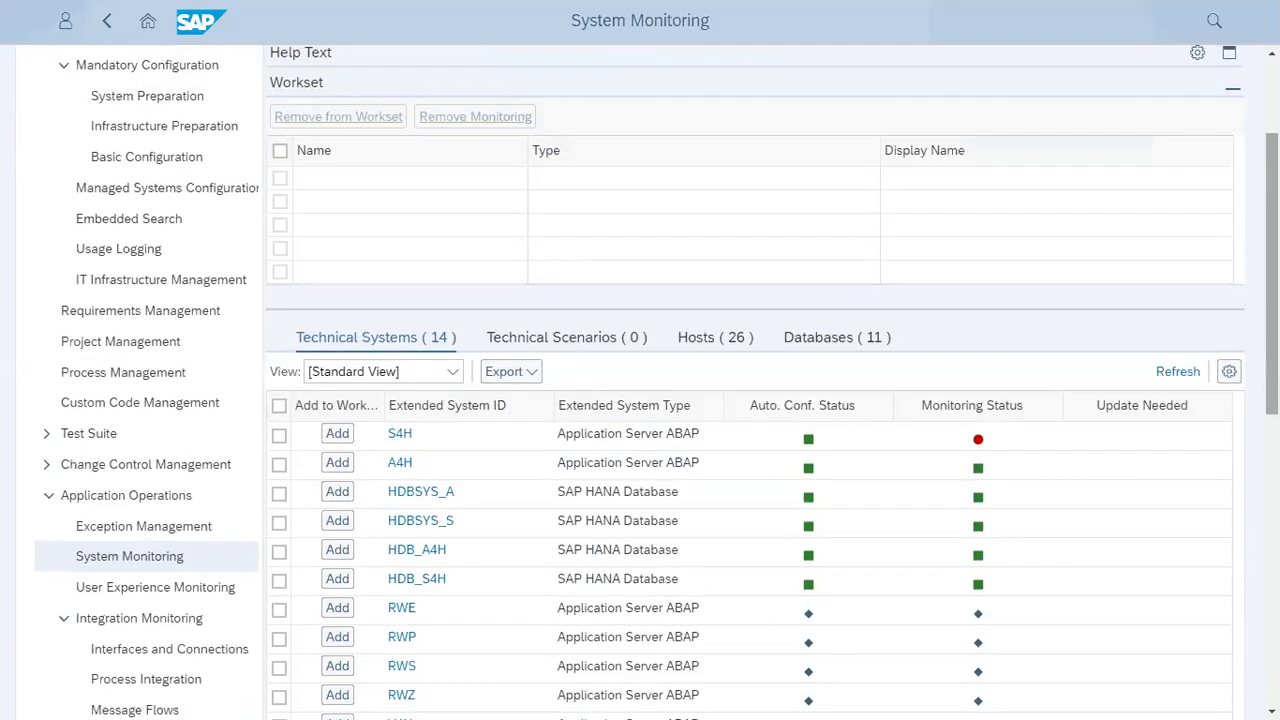
left_click(335, 436)
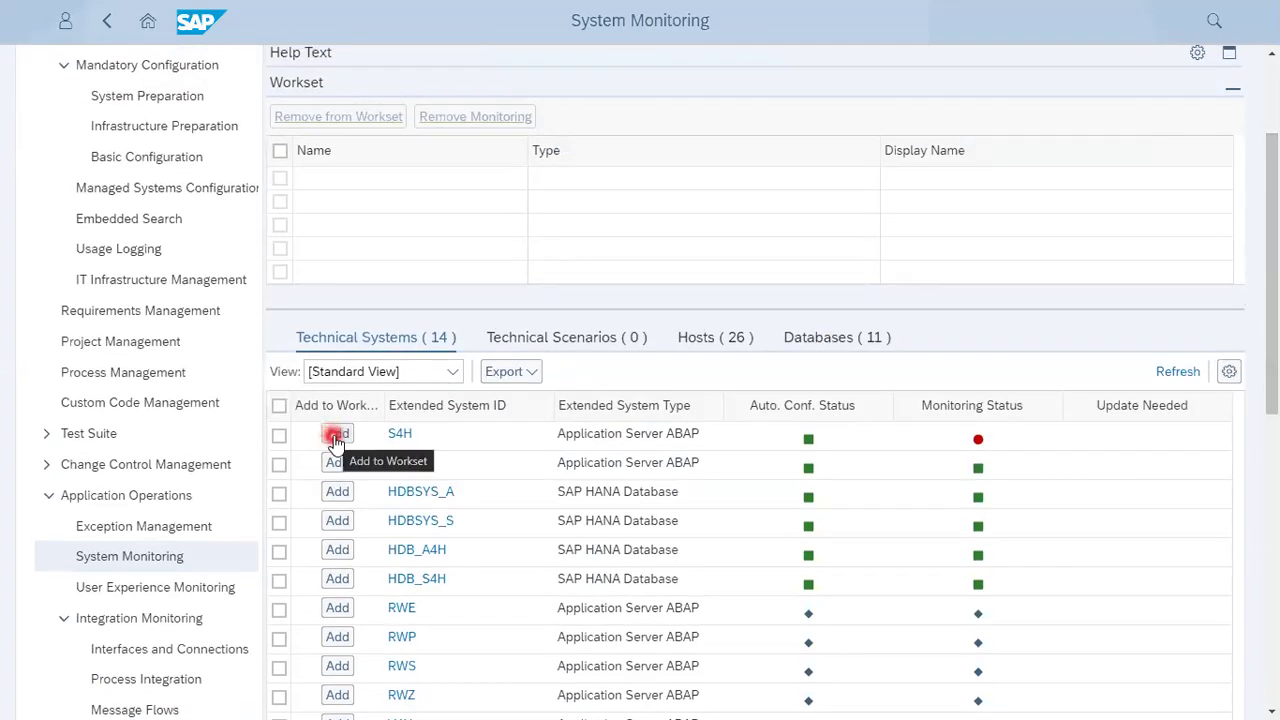
left_click(339, 465)
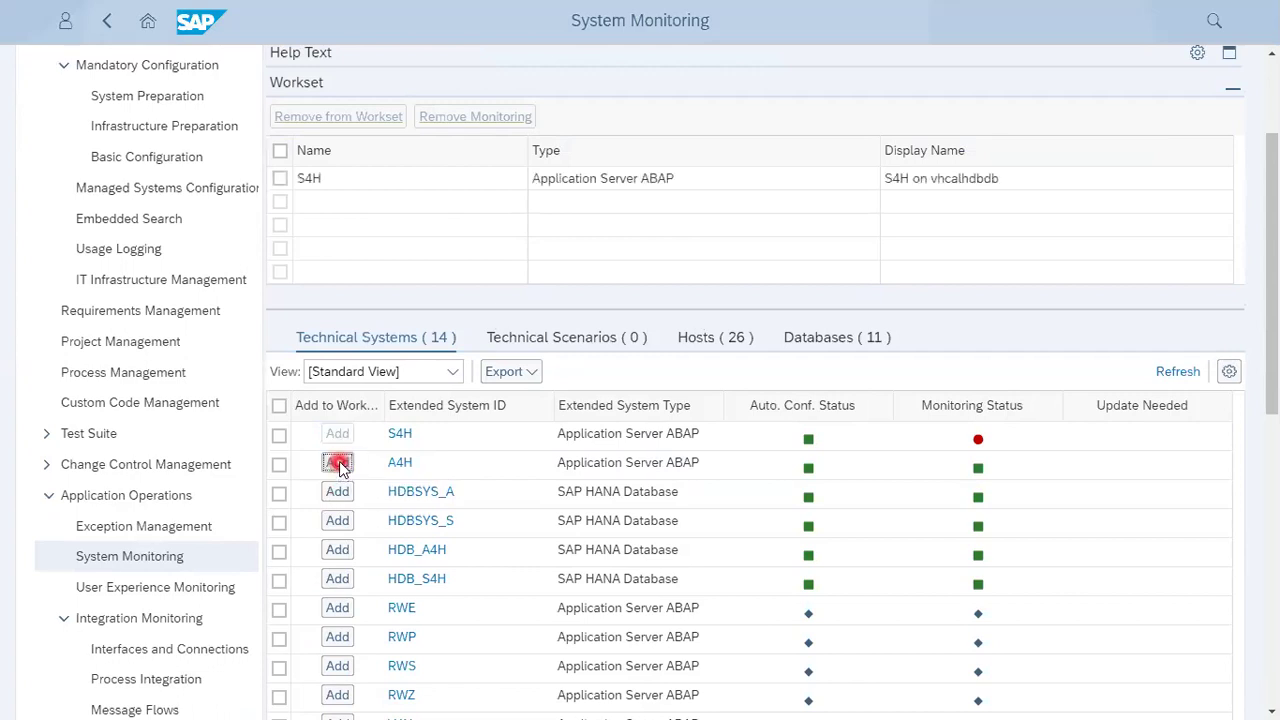
Select all systems in the workset and continue to the Setup Monitoring step
left_click(281, 150)
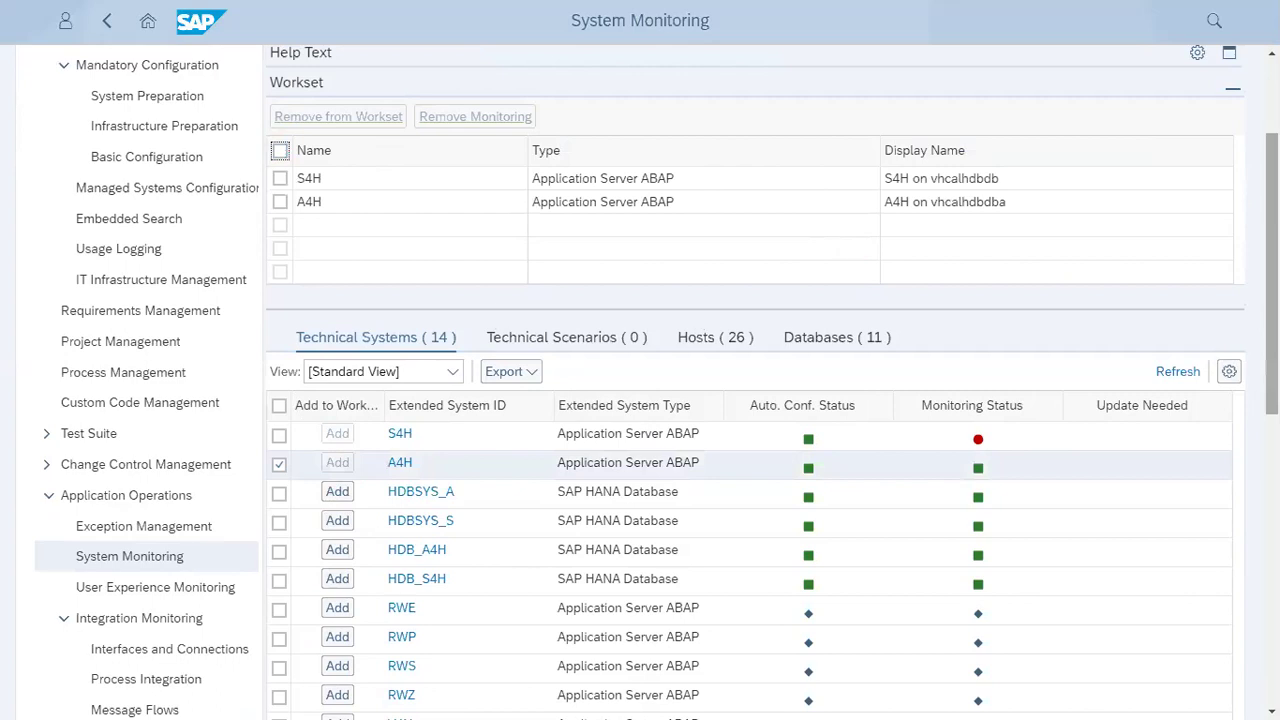
left_click(1267, 118)
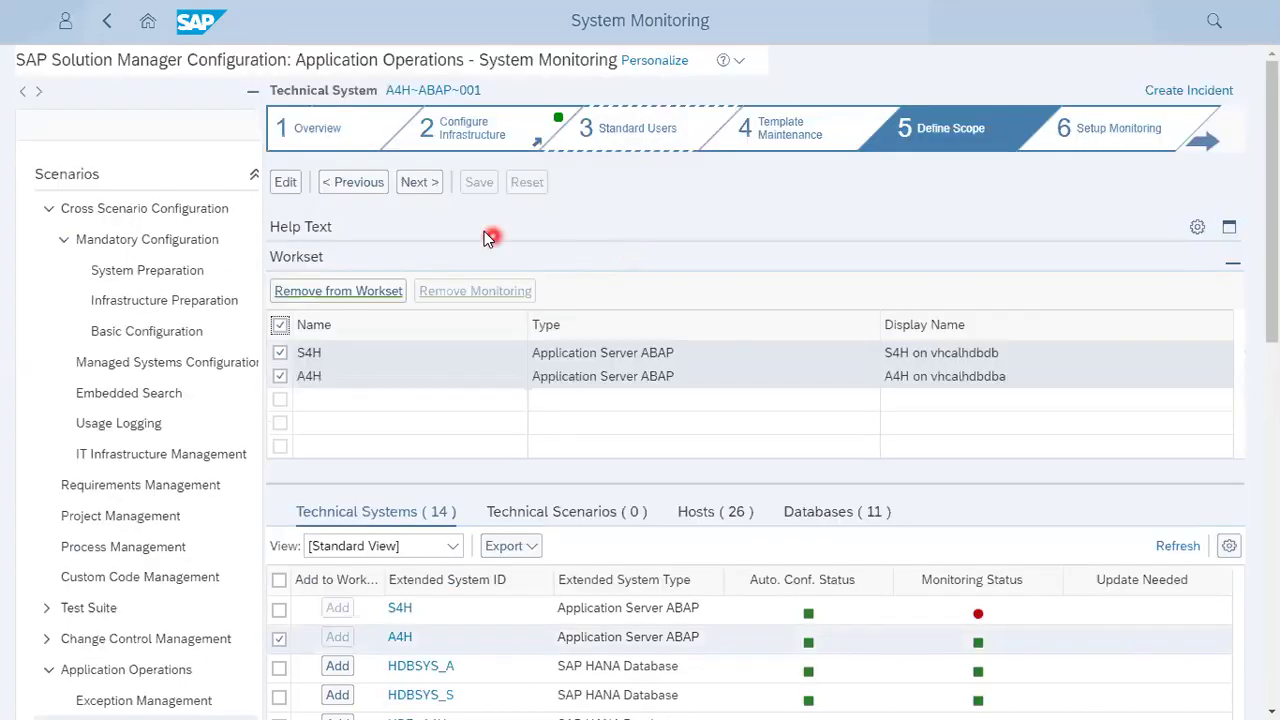
left_click(425, 186)
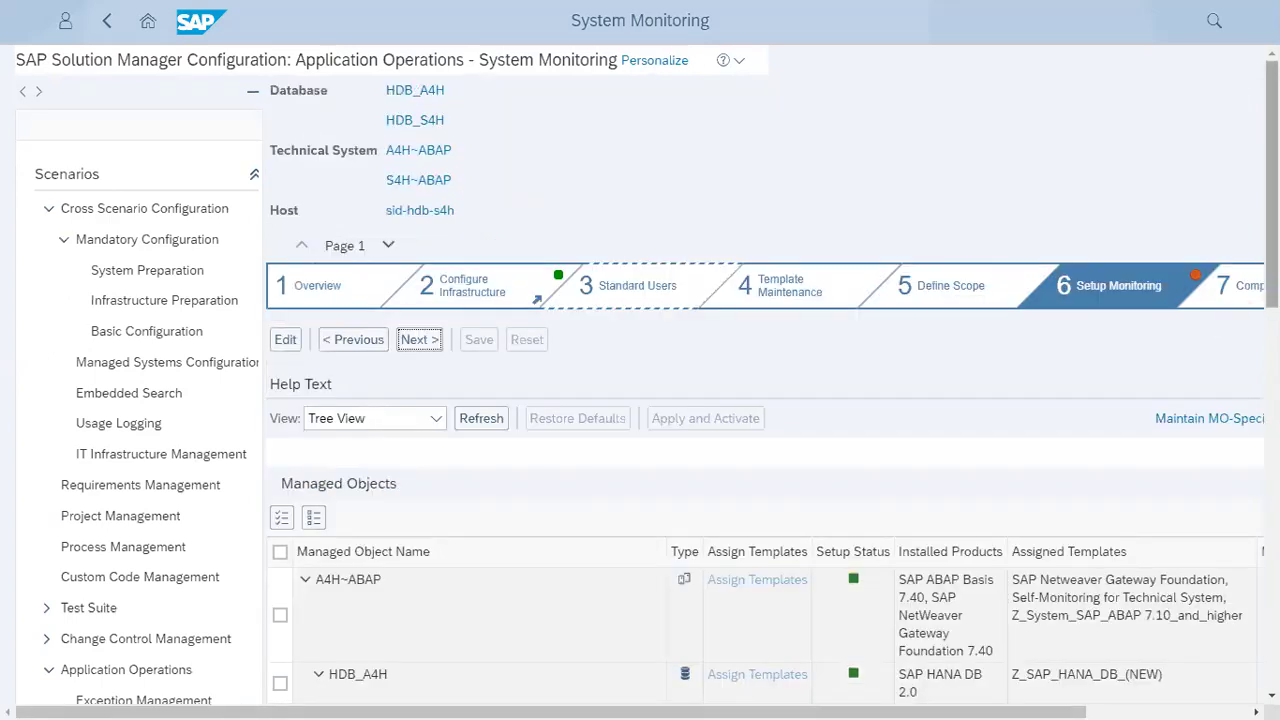
Review the setup status, installed products and assigned templates of the managed objects under A4H~ABAP and S4H~ABAP
scroll(640, 380, "down", 4)
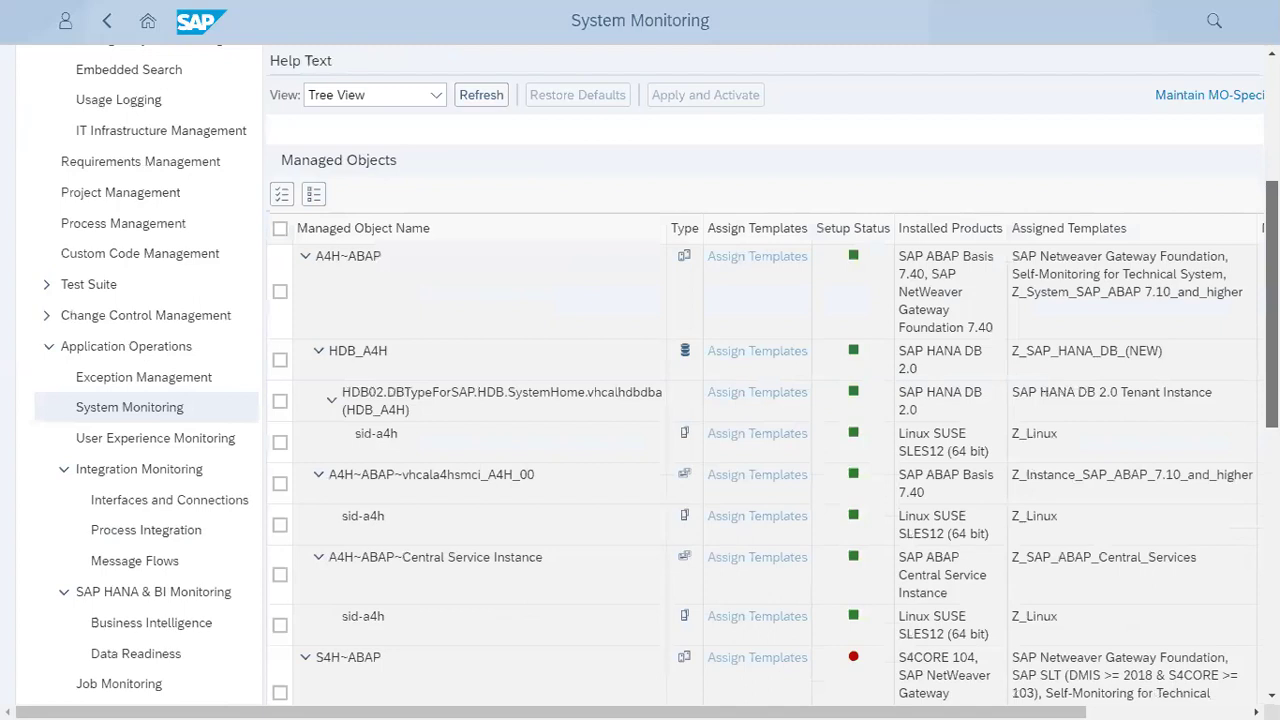
left_click(330, 248)
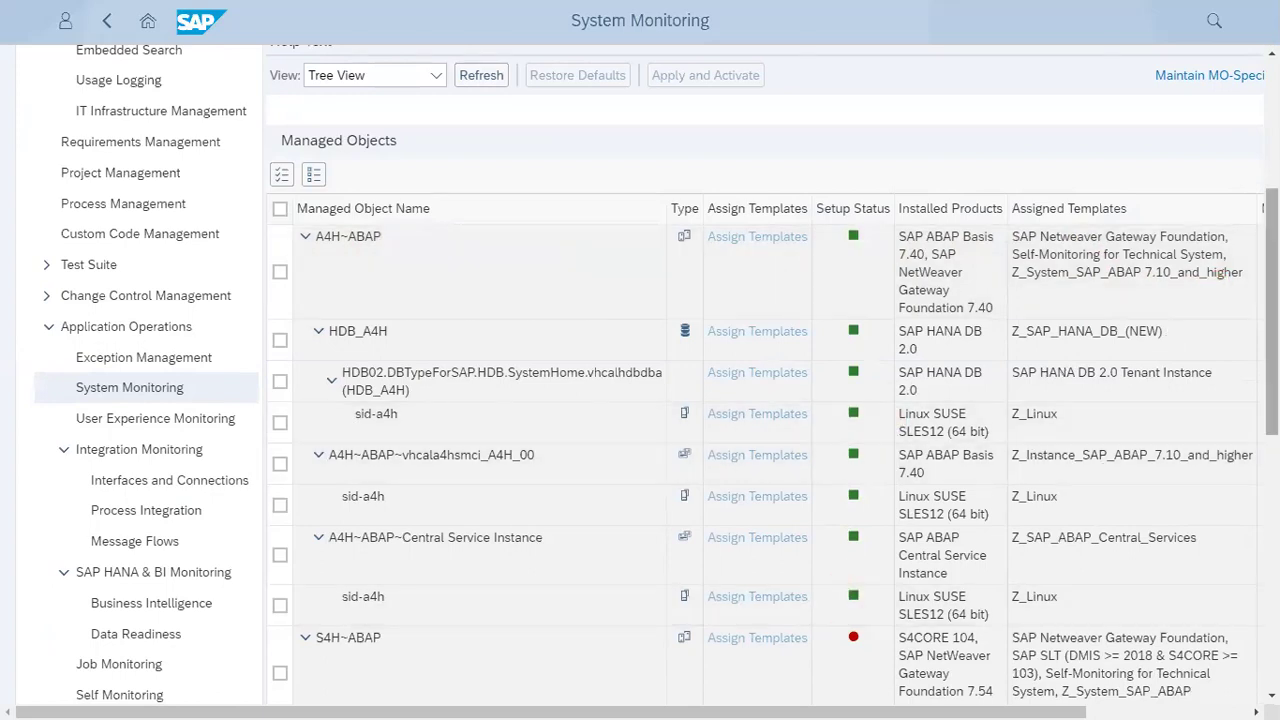
left_click_drag(1272, 350, 1272, 426)
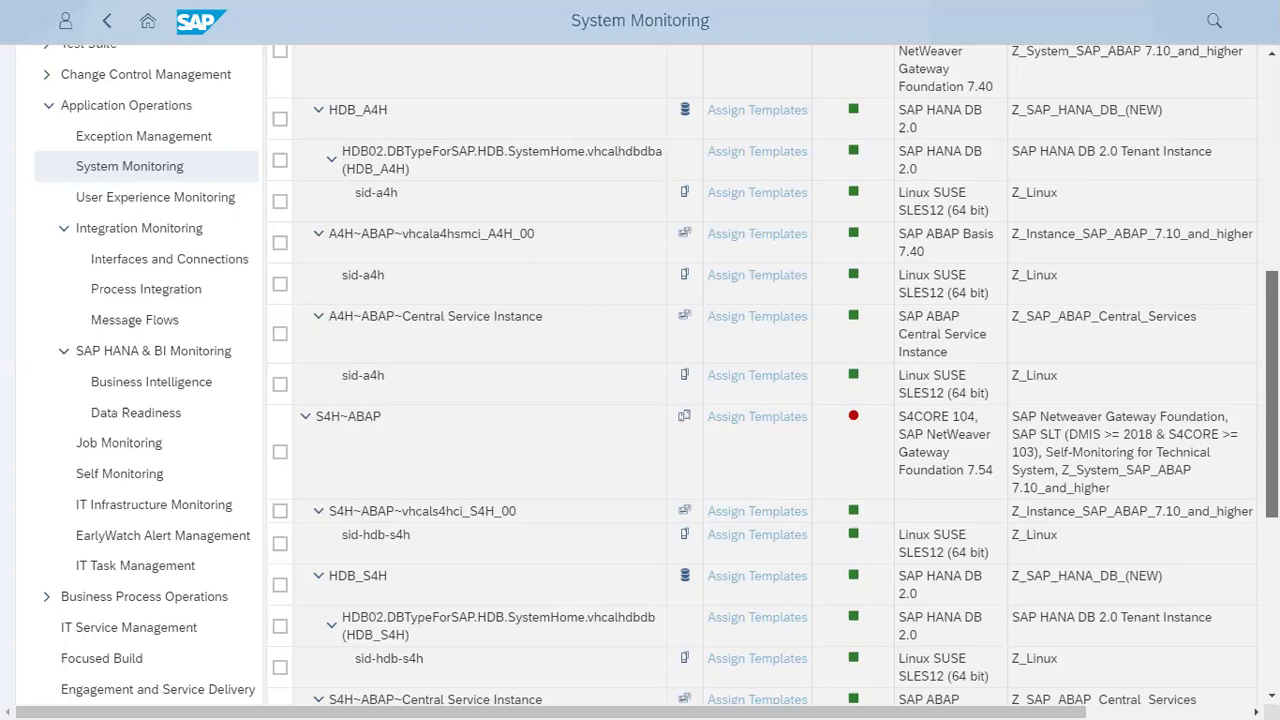
scroll(640, 380, "down", 5)
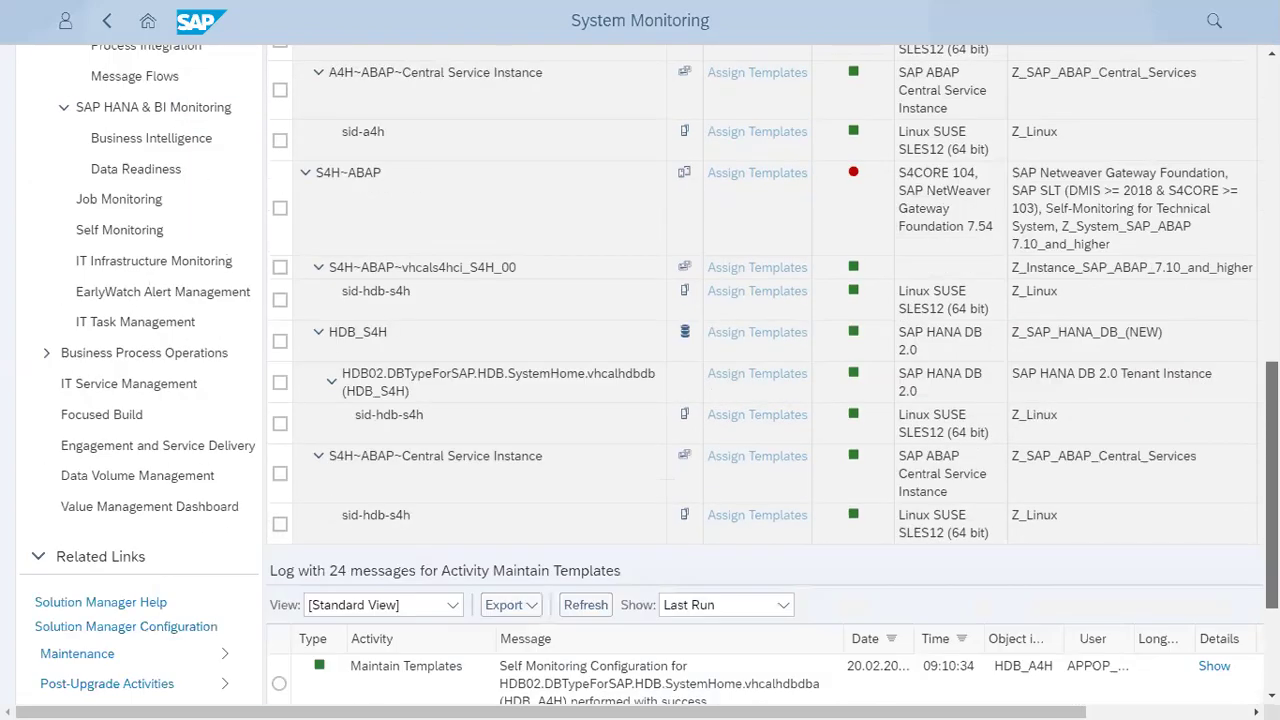
scroll(1238, 403, "up", 5)
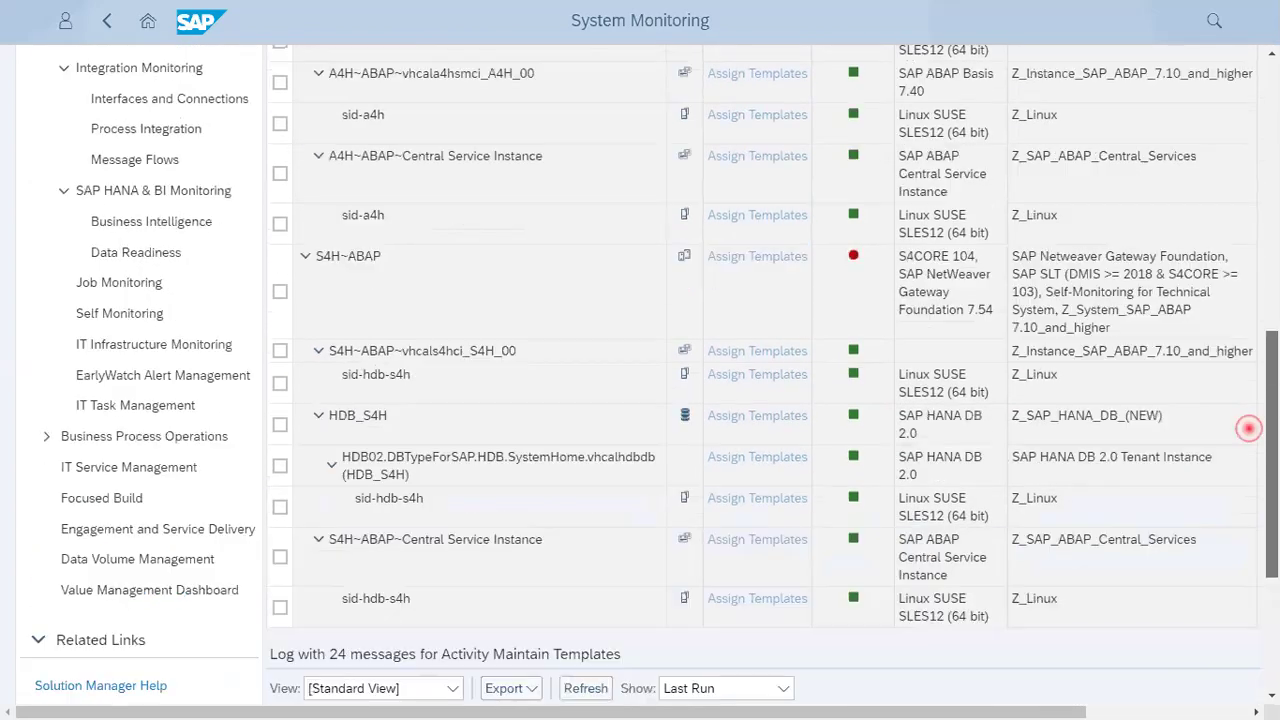
left_click_drag(1238, 400, 1257, 277)
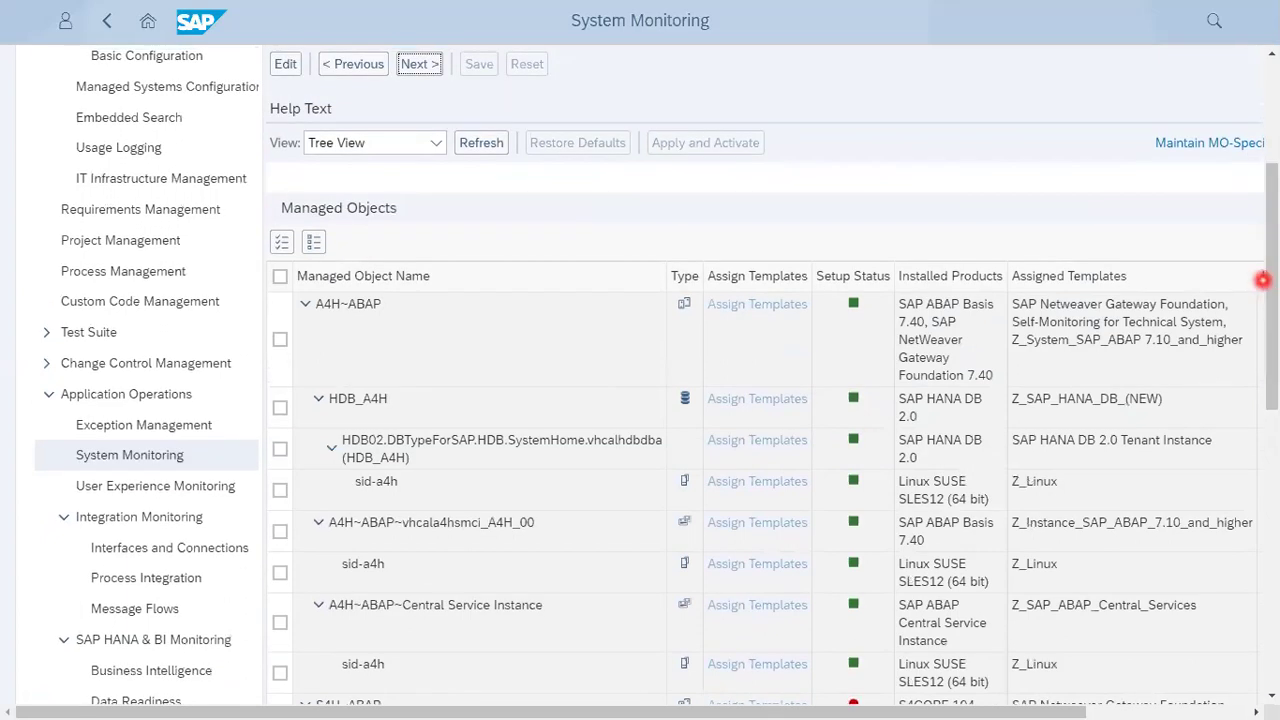
Select all managed objects in the Setup Monitoring tree and try to apply and activate their assigned templates
left_click(281, 242)
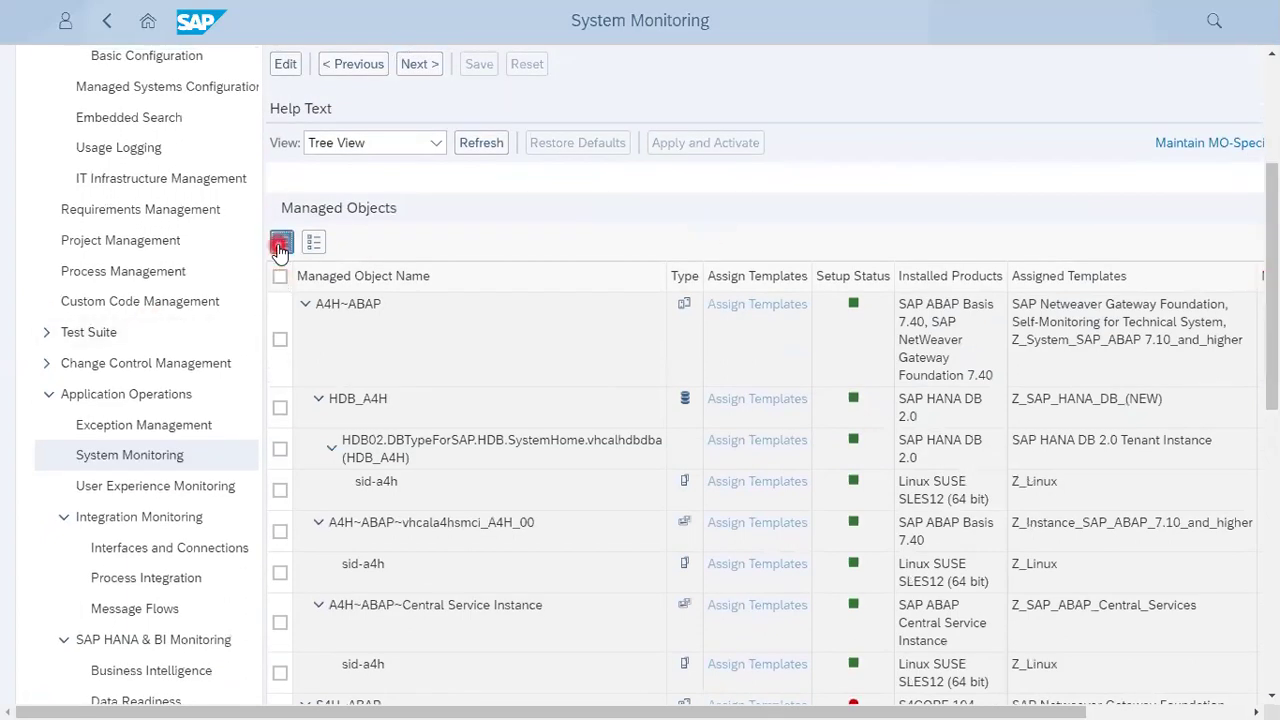
left_click(710, 146)
scroll(765, 400, "up", 3)
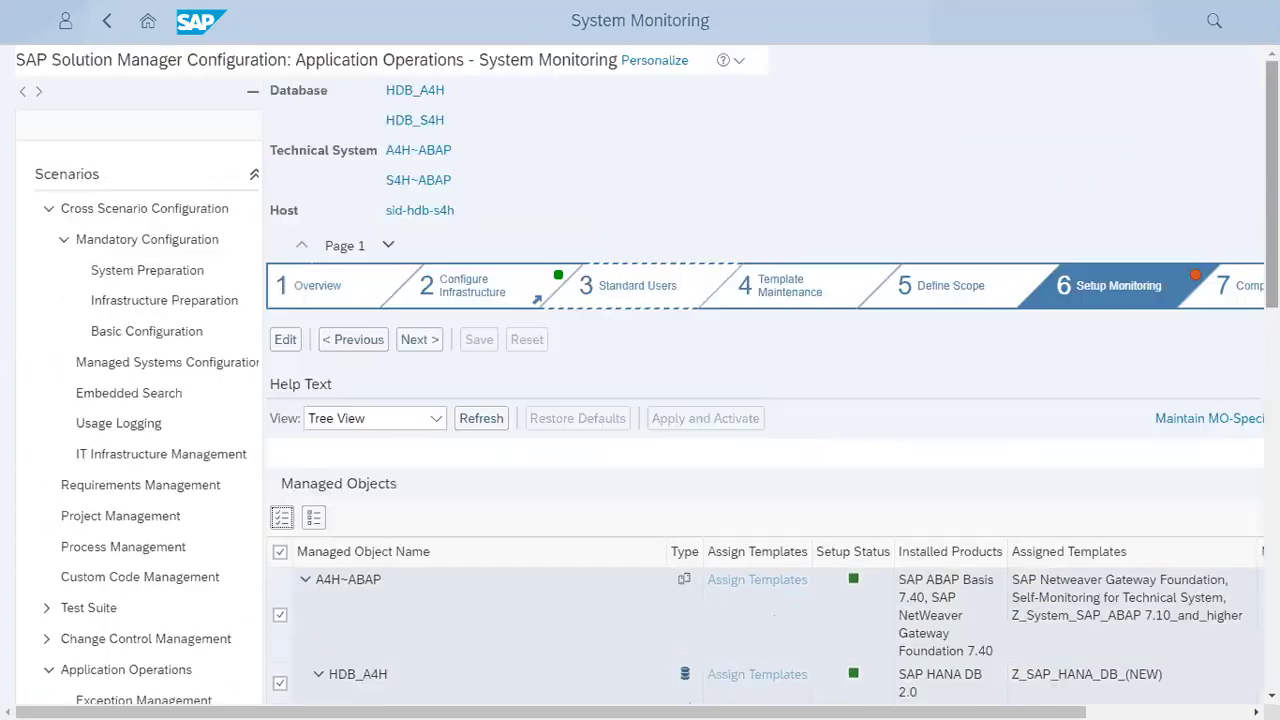
scroll(650, 380, "down", 6)
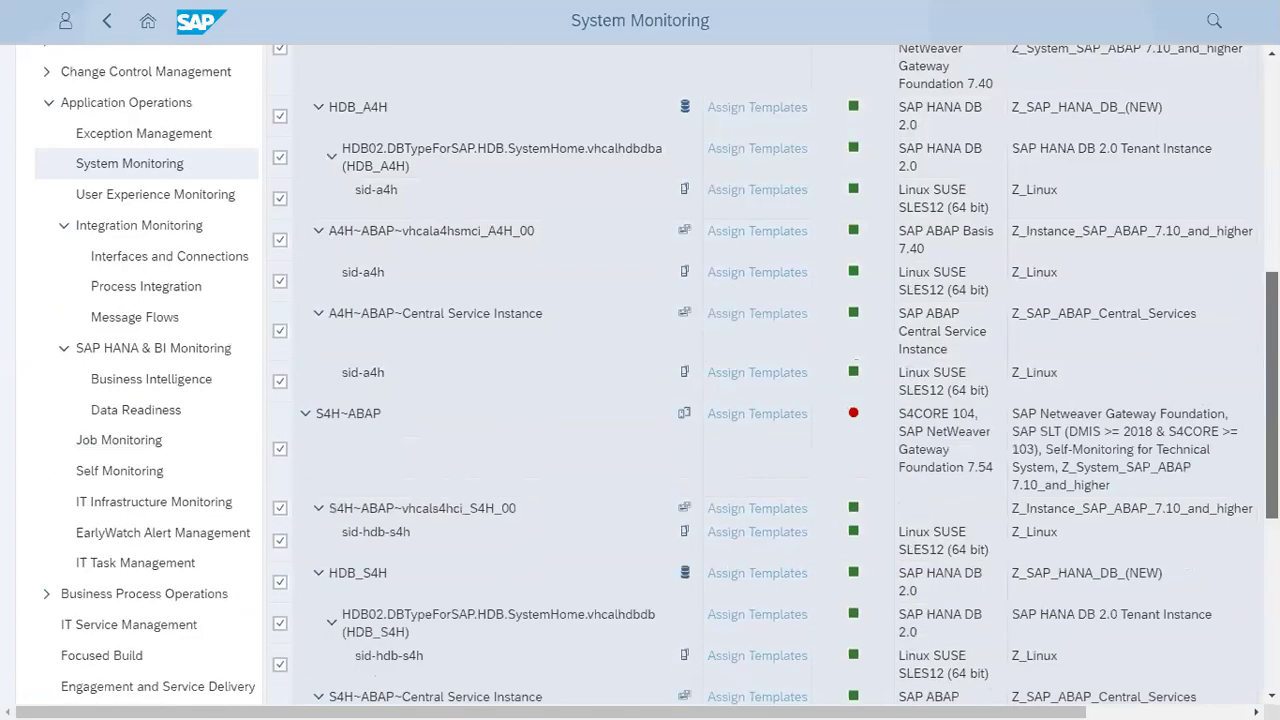
scroll(650, 380, "up", 1)
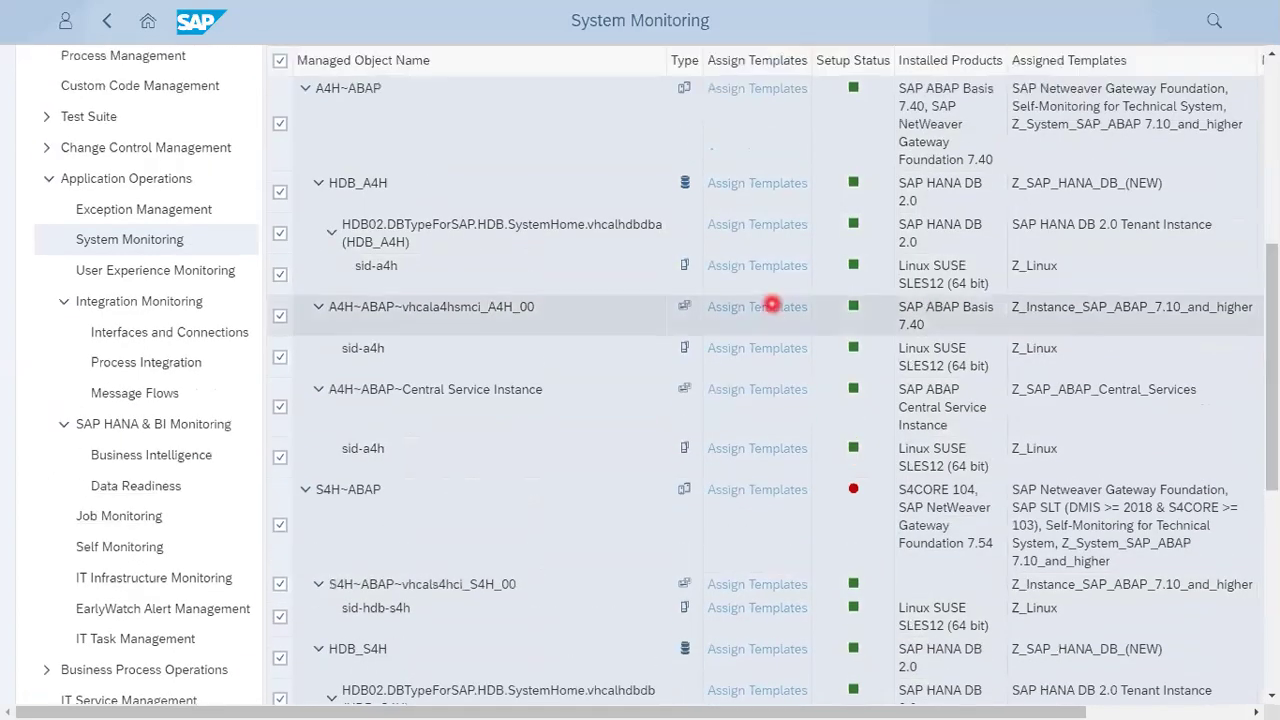
scroll(480, 430, "up", 5)
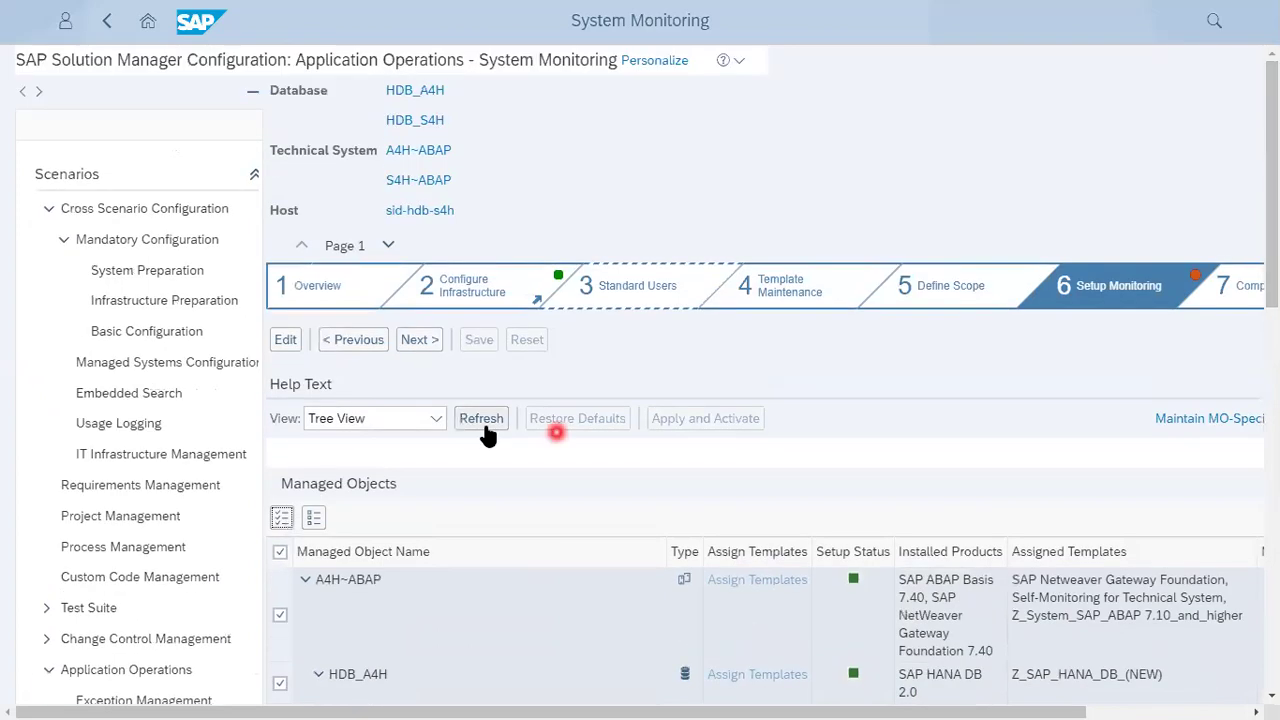
Continue to the Complete step and finish the System Monitoring guided procedure
left_click(419, 341)
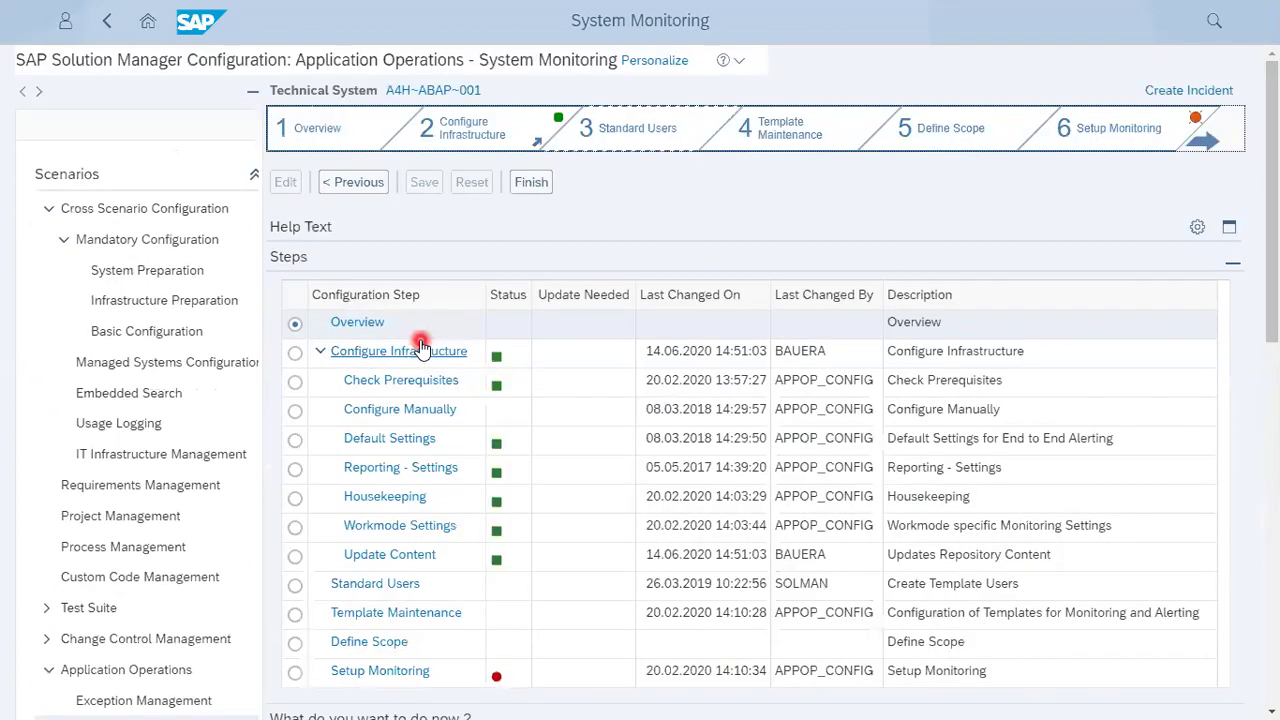
left_click(530, 180)
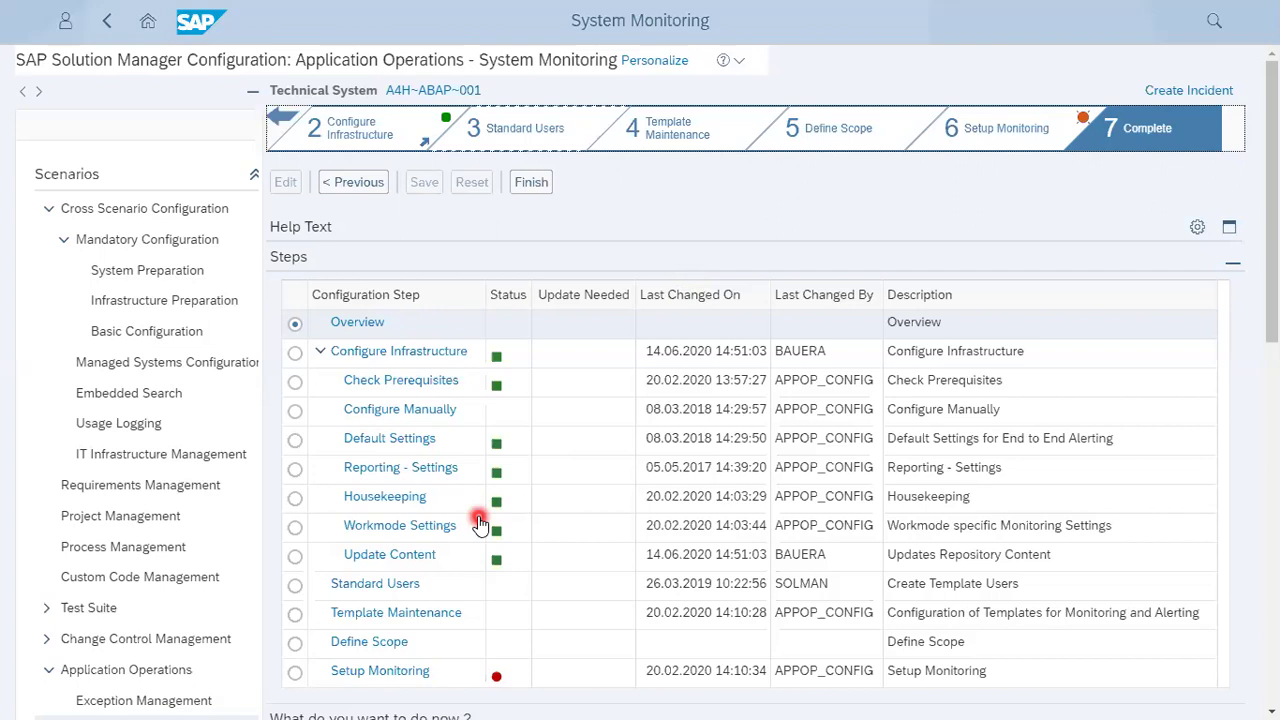
left_click(537, 184)
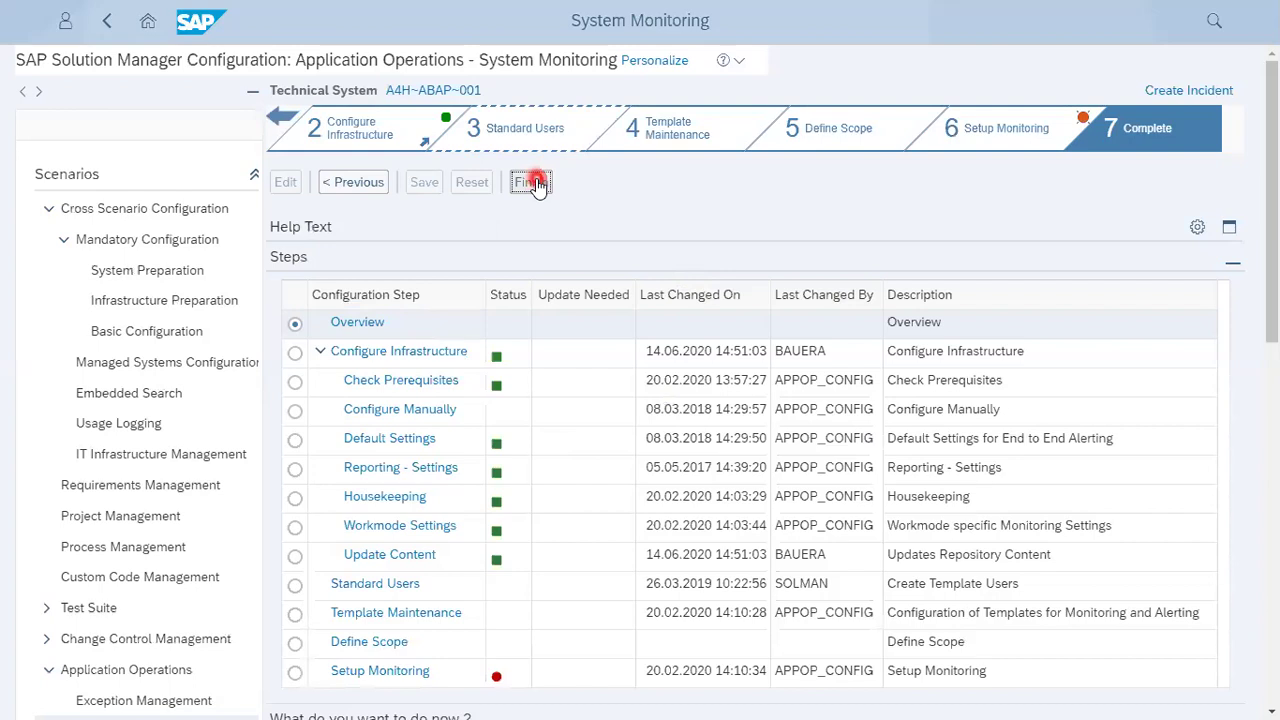